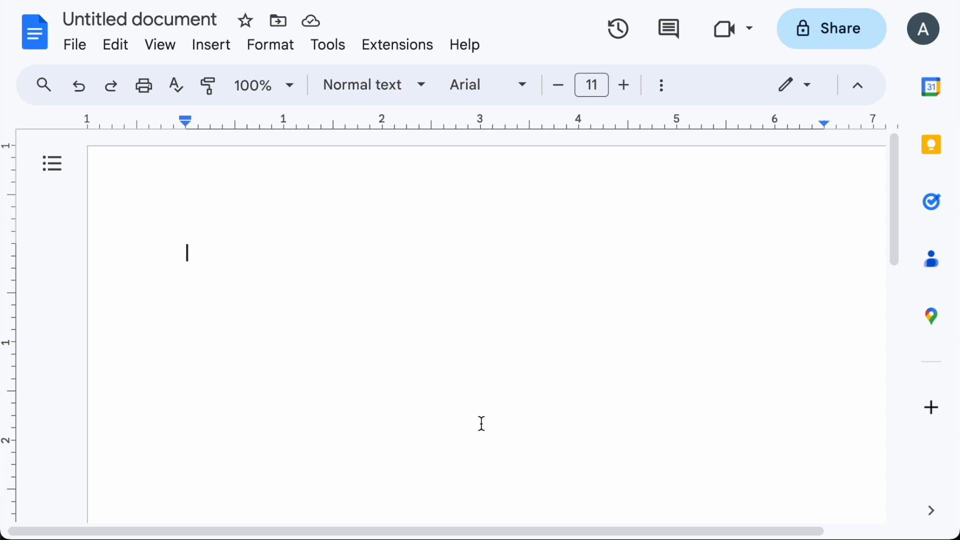
Step: Type 'I love dogs.' with '1.23, 1.44, -3.4' on the line below it, followed by an empty line
type("I love dogs.")
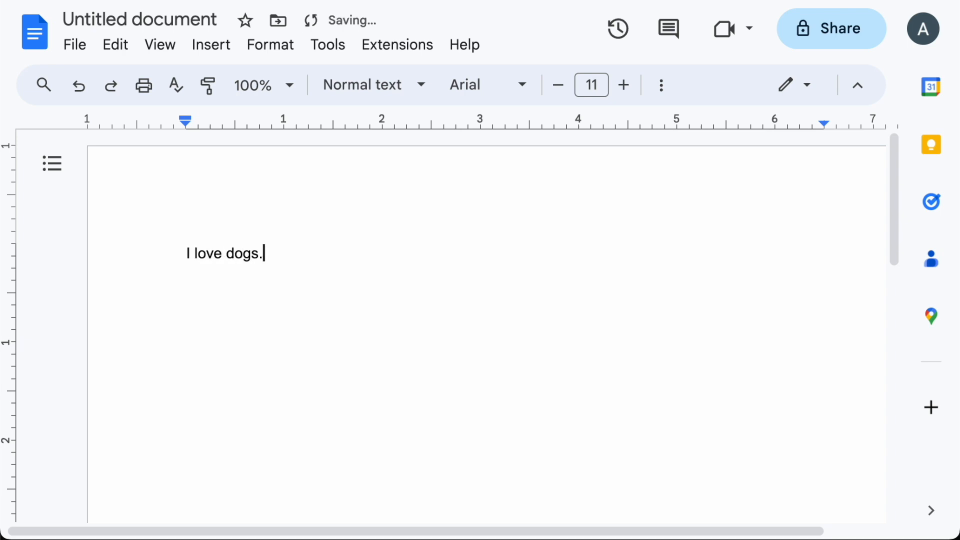
key("Return")
key("Return")
type("1.23, 1.44, -3.4")
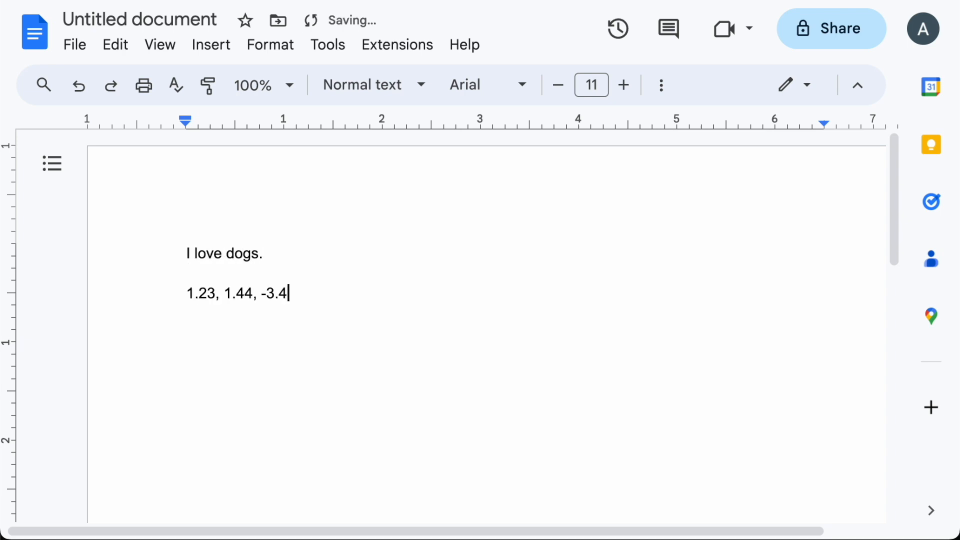
key("shift+Home")
key("Right")
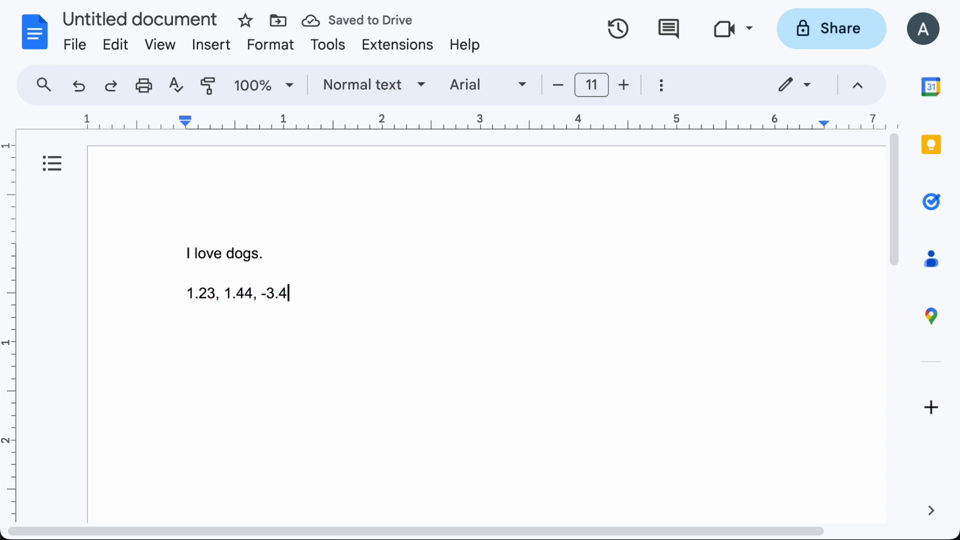
key("Return")
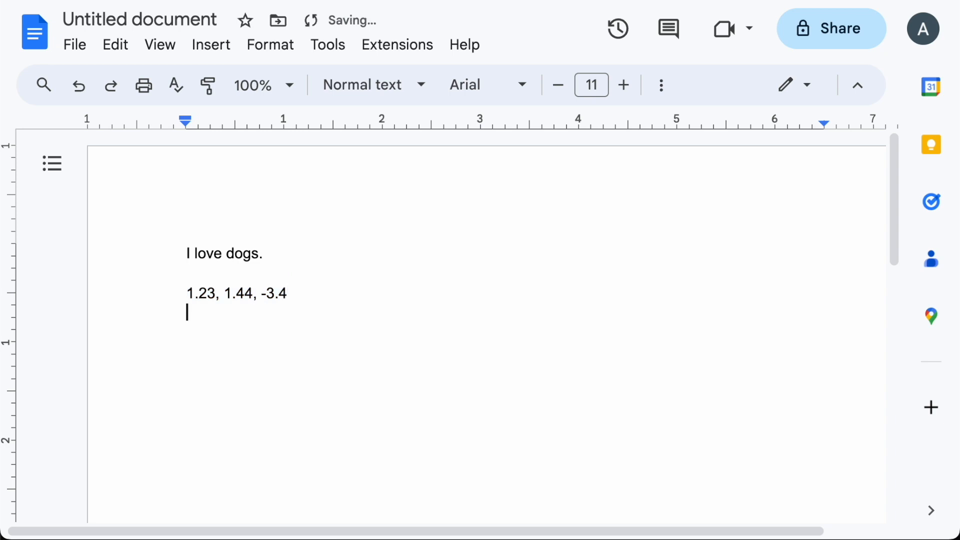
key("Up")
key("Up")
key("Down")
key("Down")
key("Down")
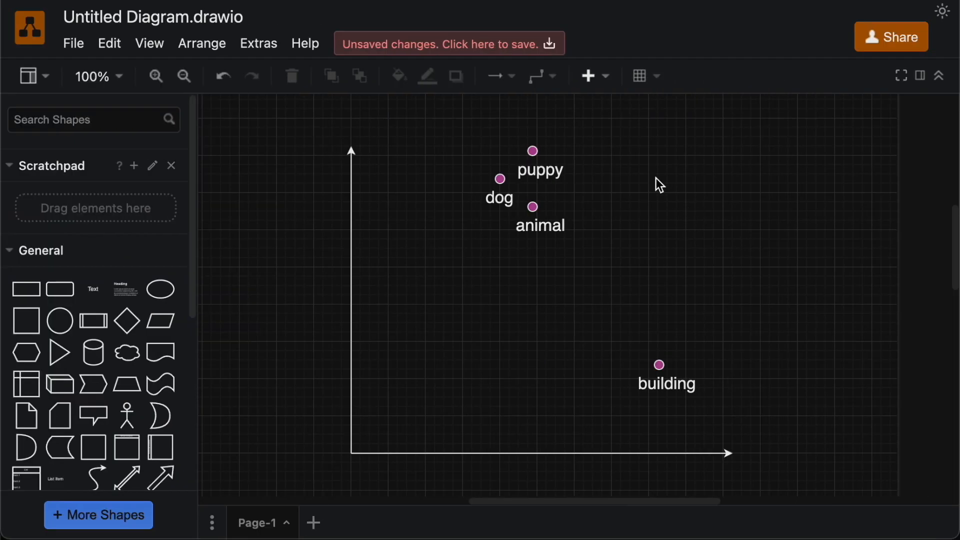
left_click_drag(452, 129, 613, 261)
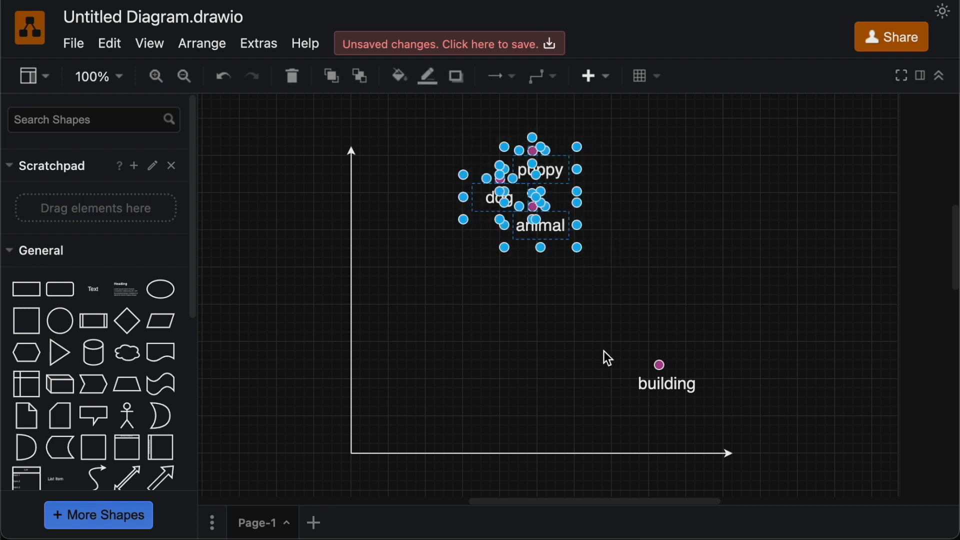
left_click(581, 380)
left_click_drag(623, 331, 721, 415)
left_click(743, 403)
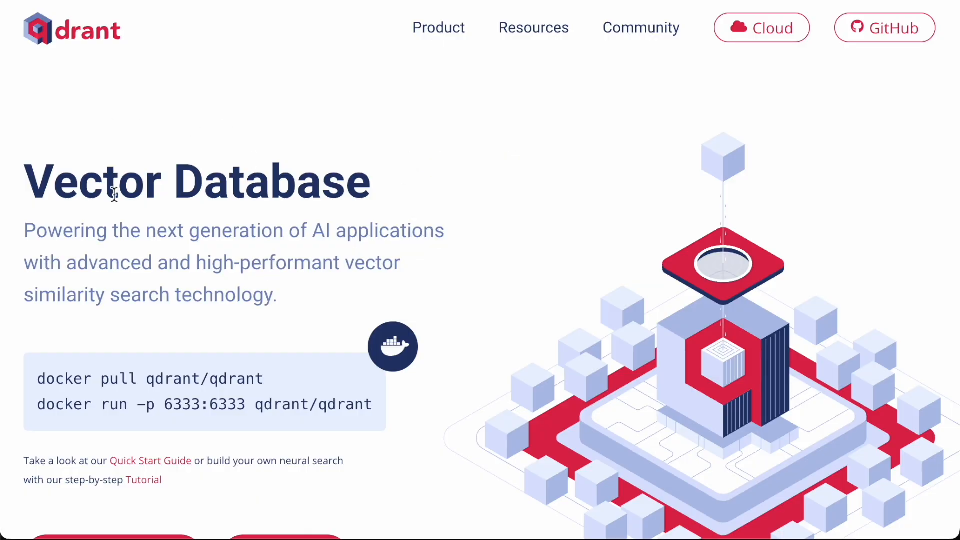
scroll(114, 194, "down", 10)
scroll(114, 194, "up", 2)
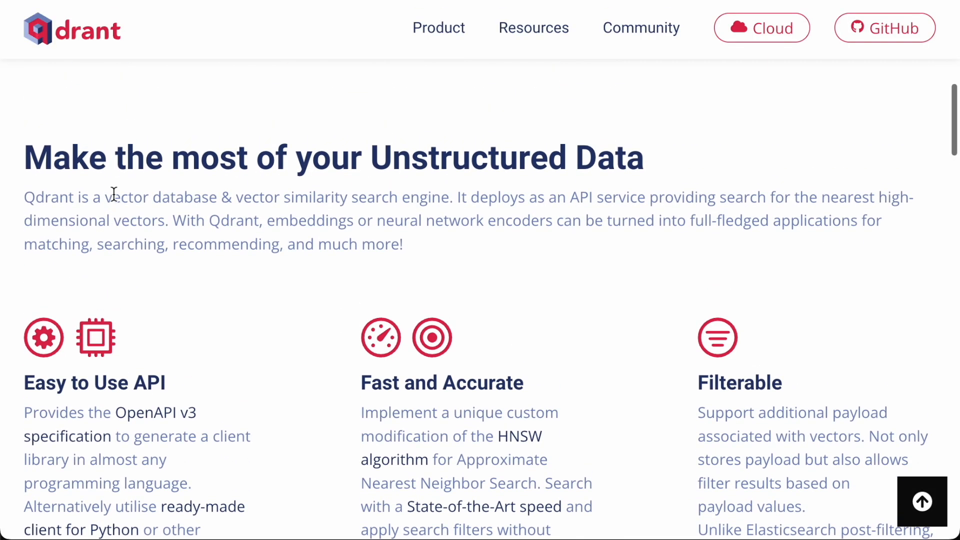
scroll(114, 194, "down", 15)
scroll(114, 188, "down", 10)
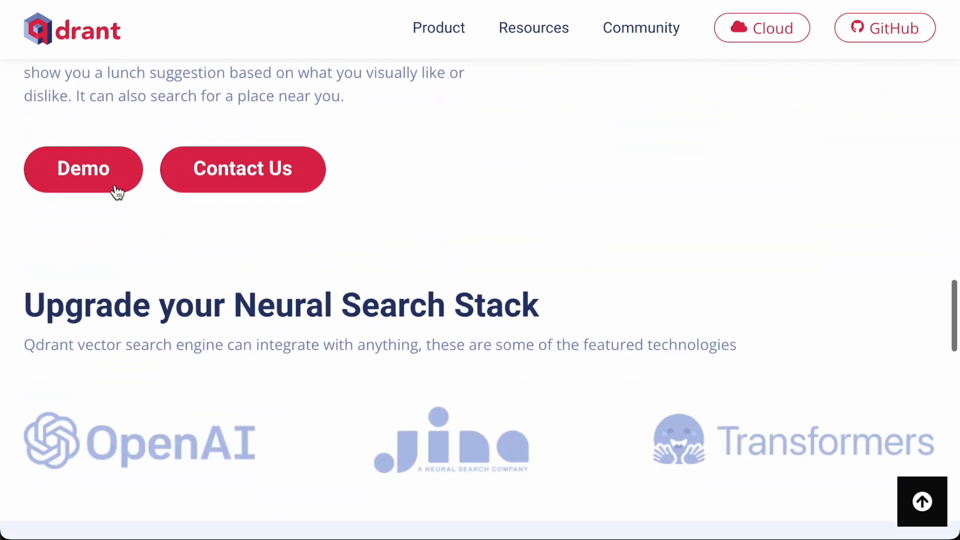
scroll(115, 187, "up", 2)
scroll(115, 185, "up", 20)
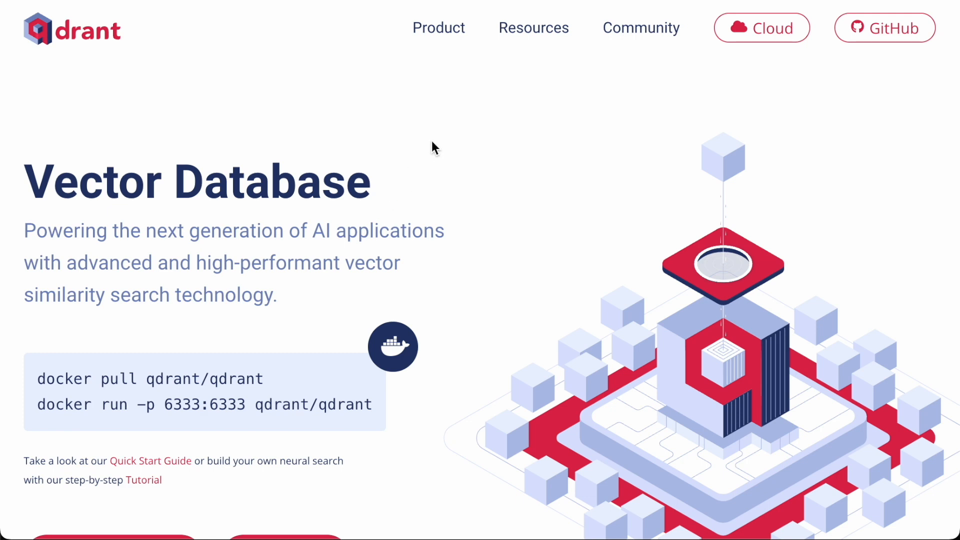
Step: Open the Qdrant Cloud dashboard and go to the Clusters list
left_click(754, 27)
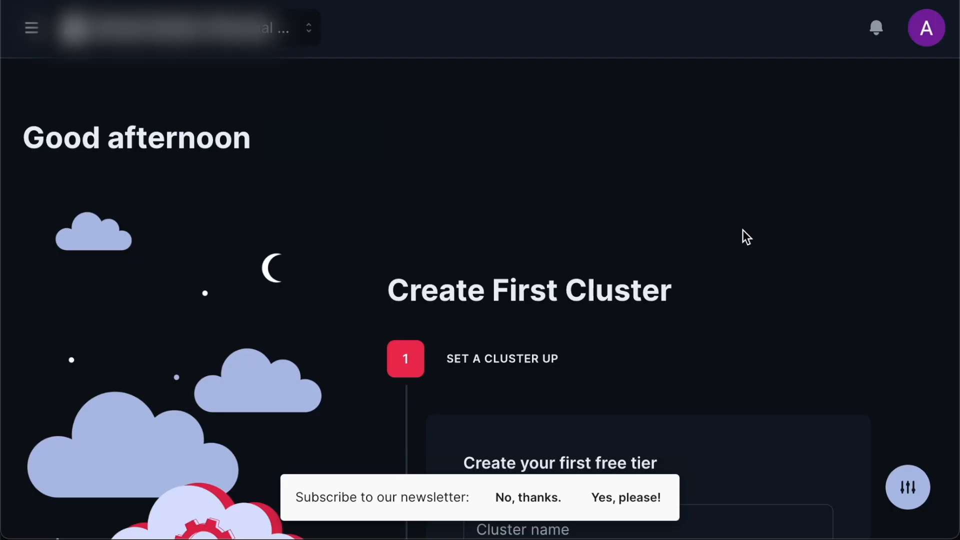
left_click(31, 27)
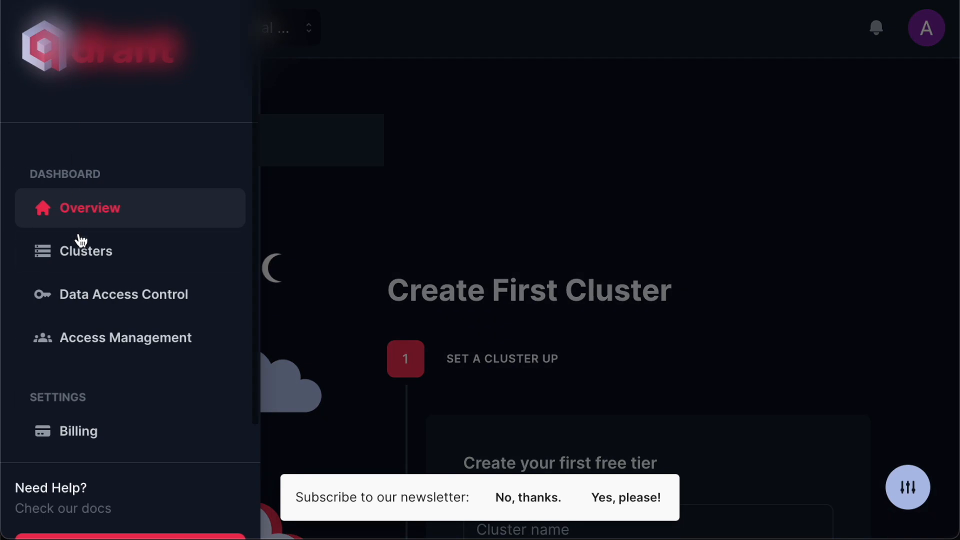
left_click(91, 250)
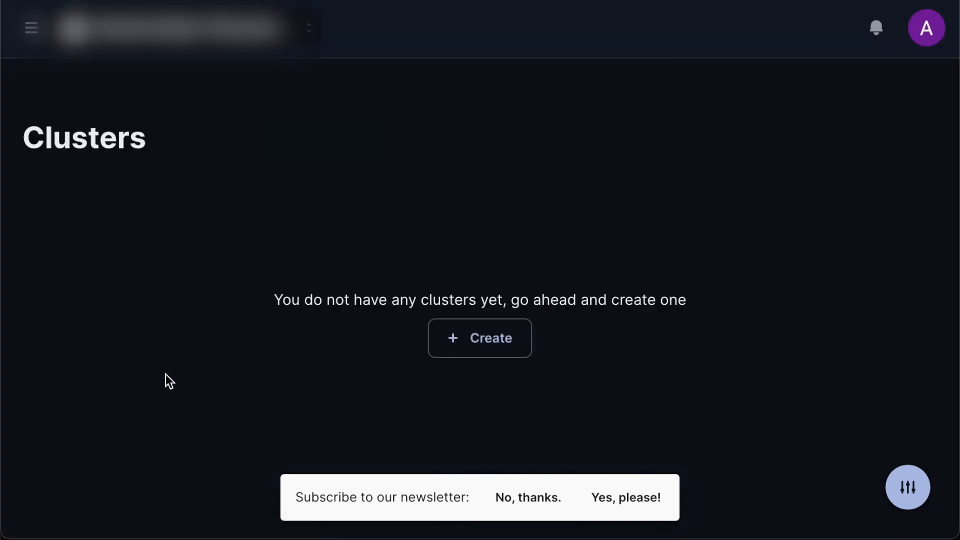
Step: Create a new free-tier cluster named 'chatbot'
left_click(484, 345)
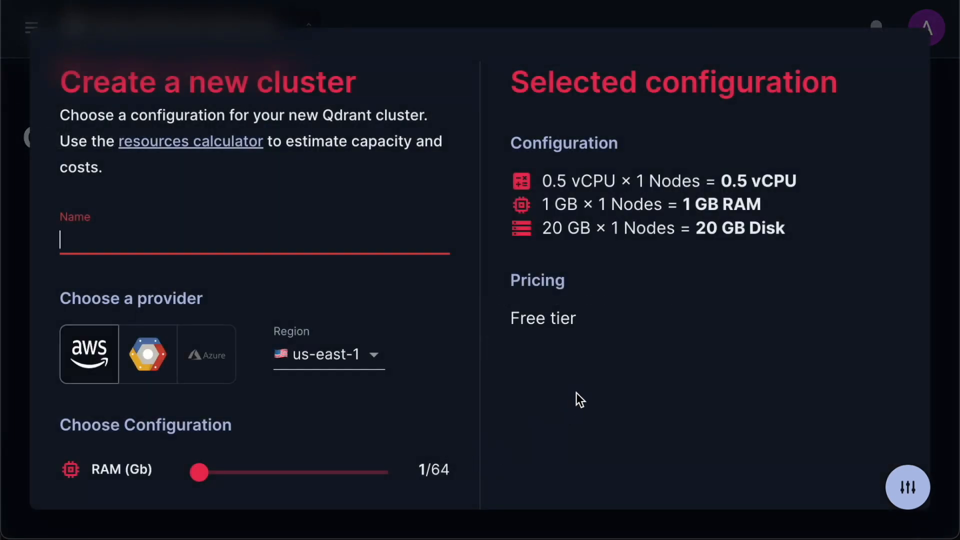
type("chart")
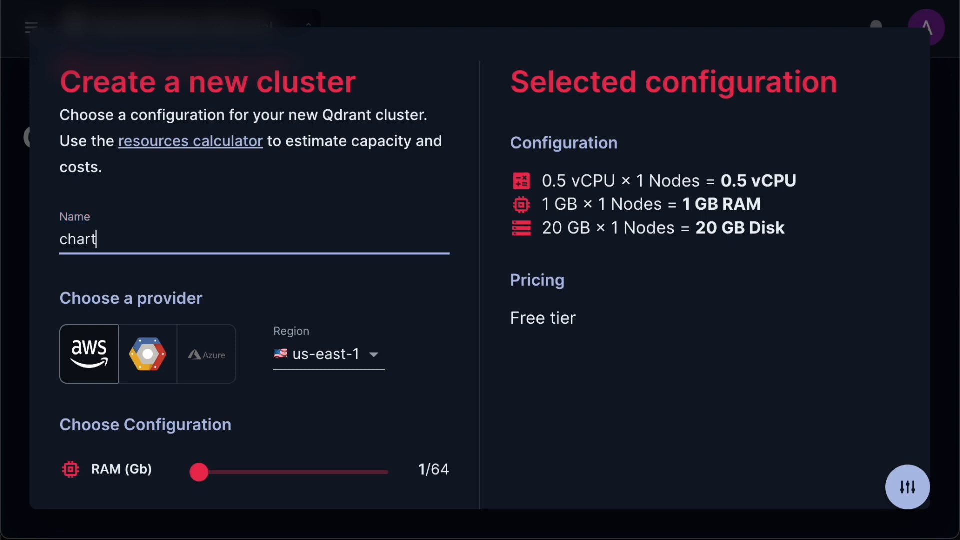
key("BackSpace")
key("BackSpace")
type("tbot")
scroll(535, 315, "down", 3)
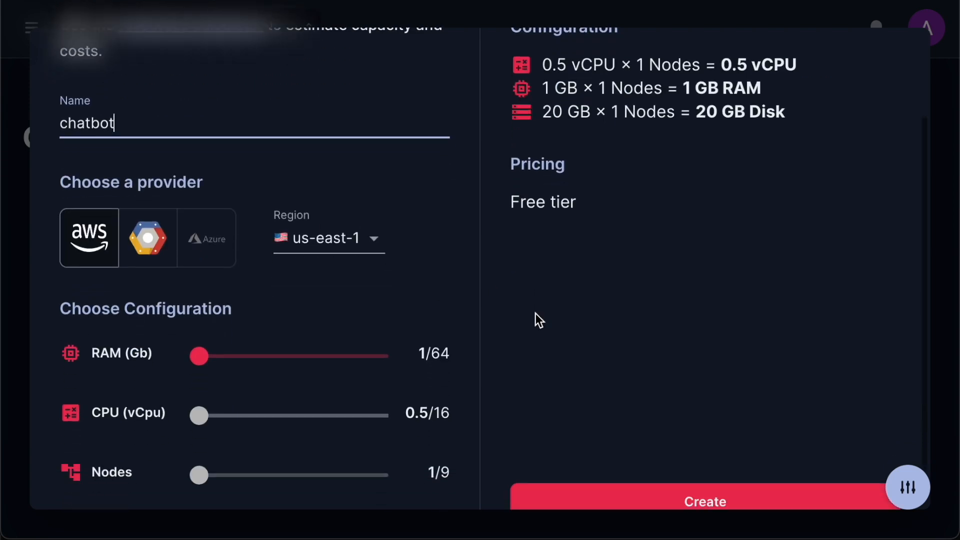
left_click(631, 473)
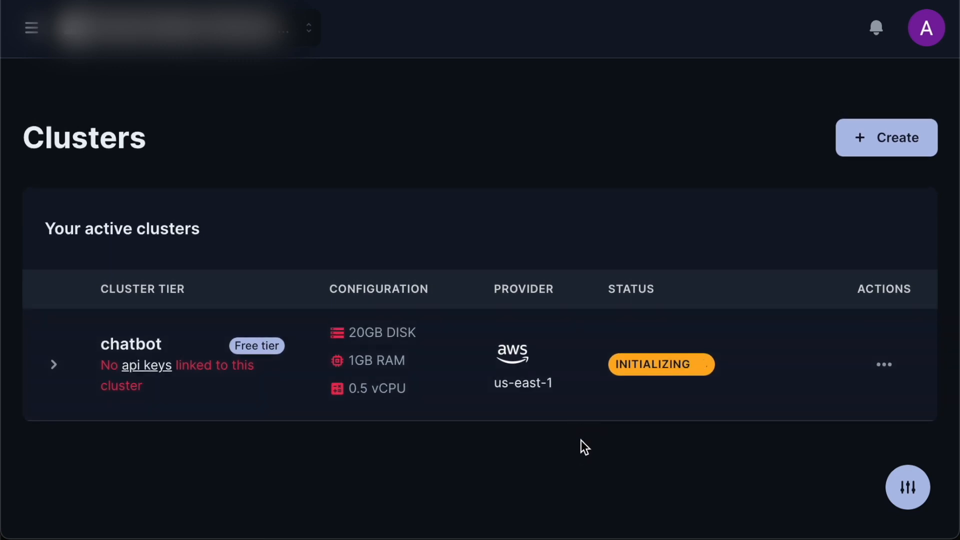
Step: Check the chatbot cluster's details, then go to the API keys page
left_click(56, 366)
scroll(181, 449, "down", 1)
scroll(181, 450, "up", 1)
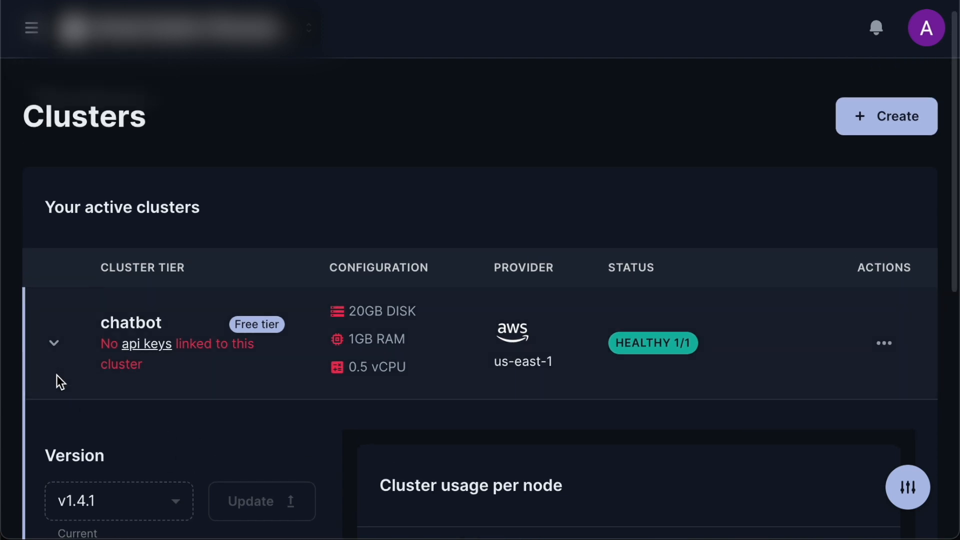
left_click(55, 356)
left_click(143, 372)
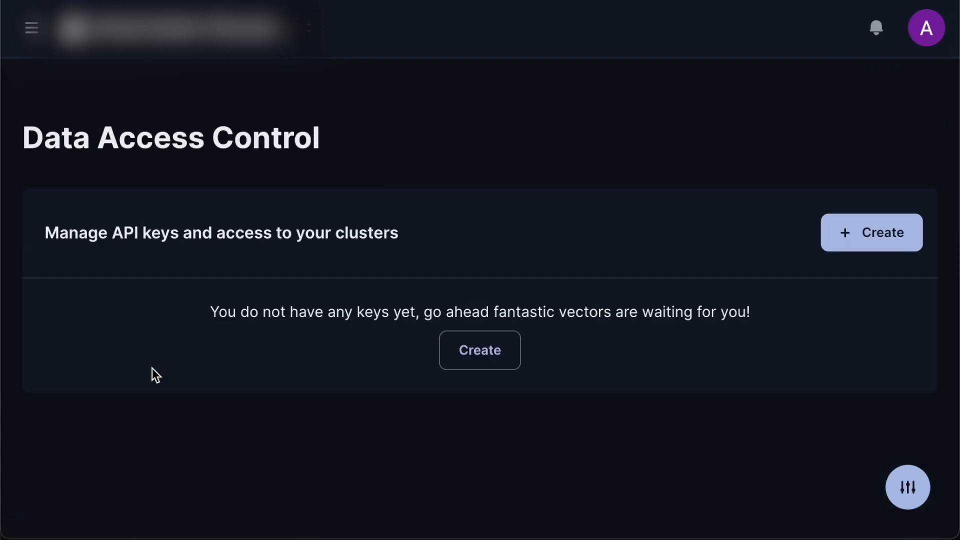
Step: Generate a new API key with access to the chatbot cluster and copy it
left_click(499, 359)
left_click(470, 291)
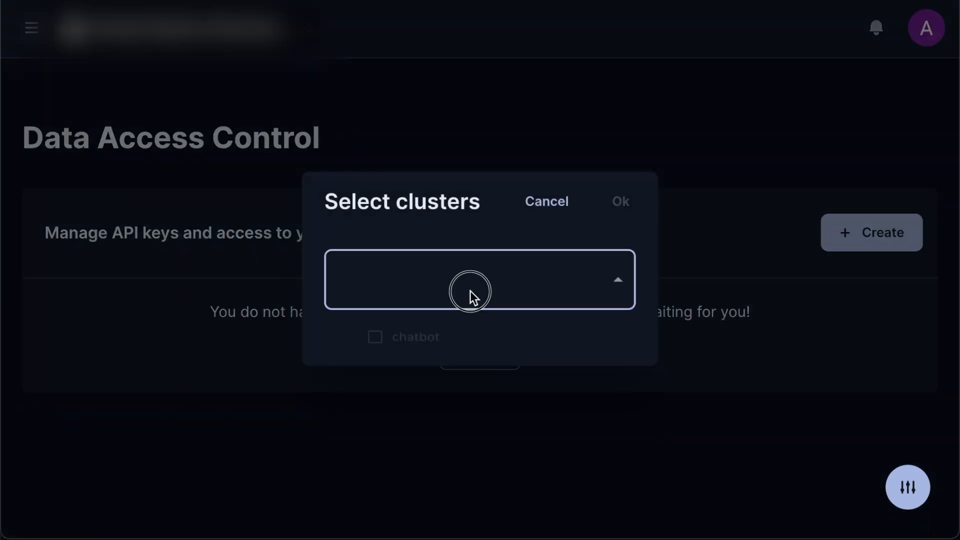
left_click(368, 352)
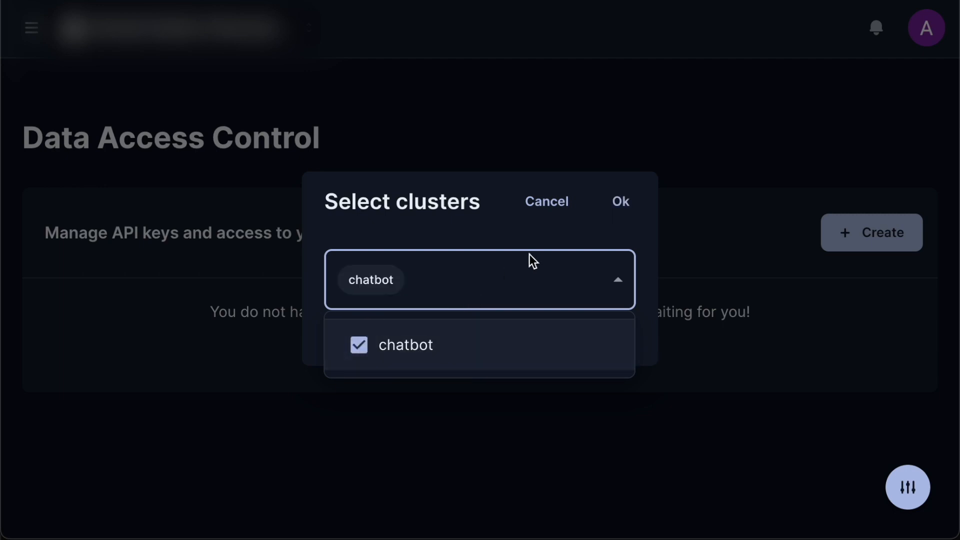
left_click(619, 205)
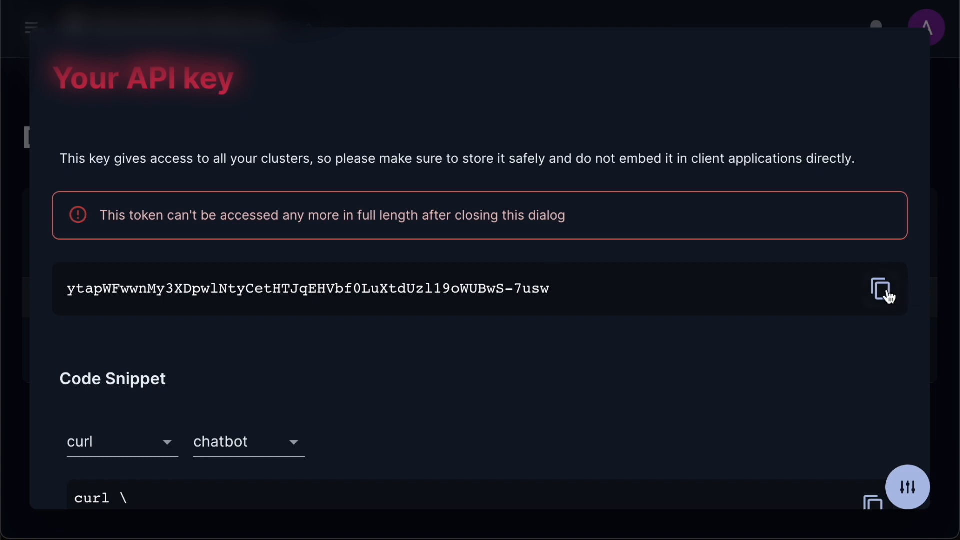
left_click(888, 297)
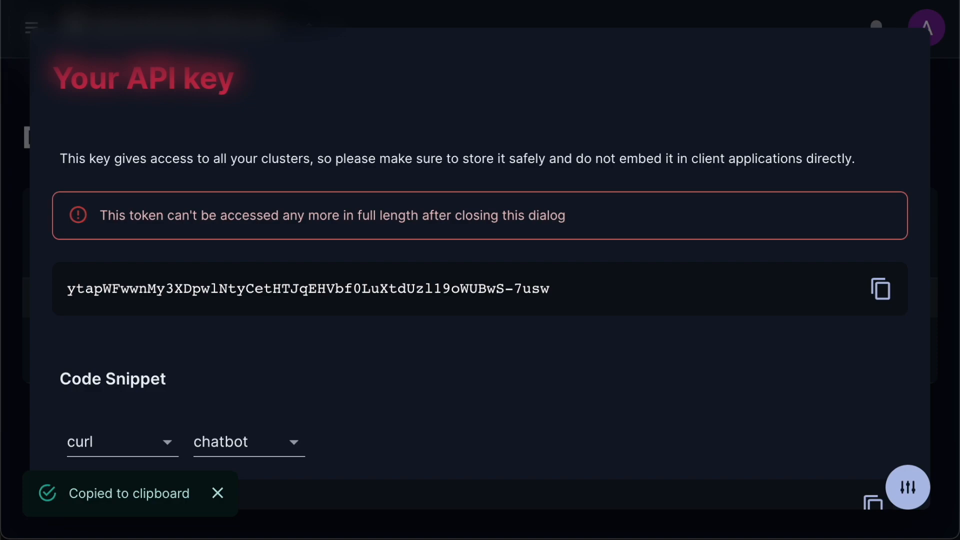
left_click(937, 246)
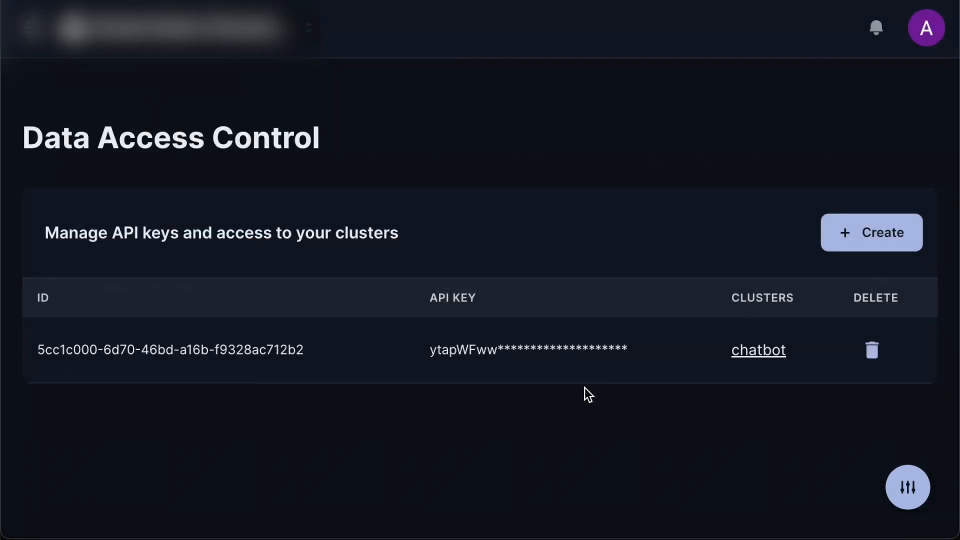
Step: Return to the Clusters list, expand chatbot and copy its Cluster URL
left_click(39, 29)
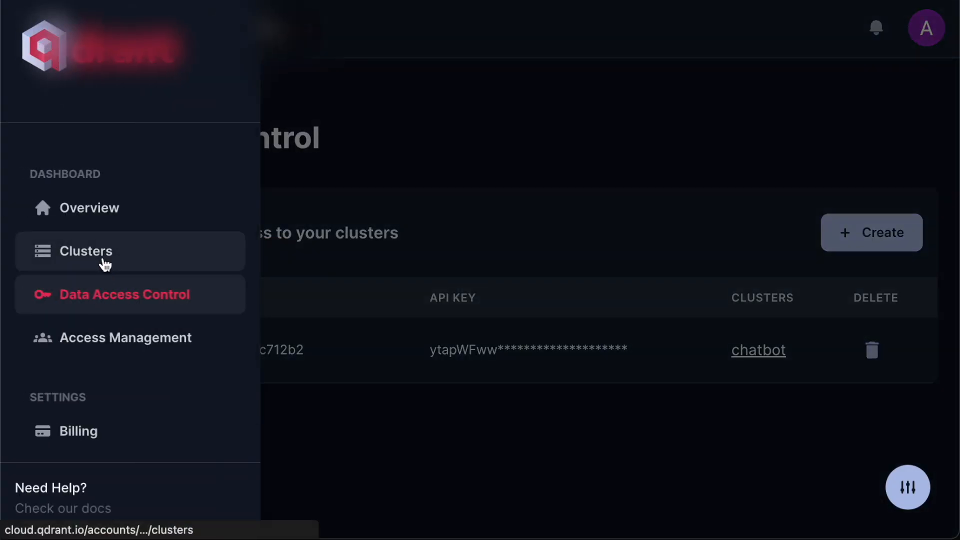
left_click(105, 265)
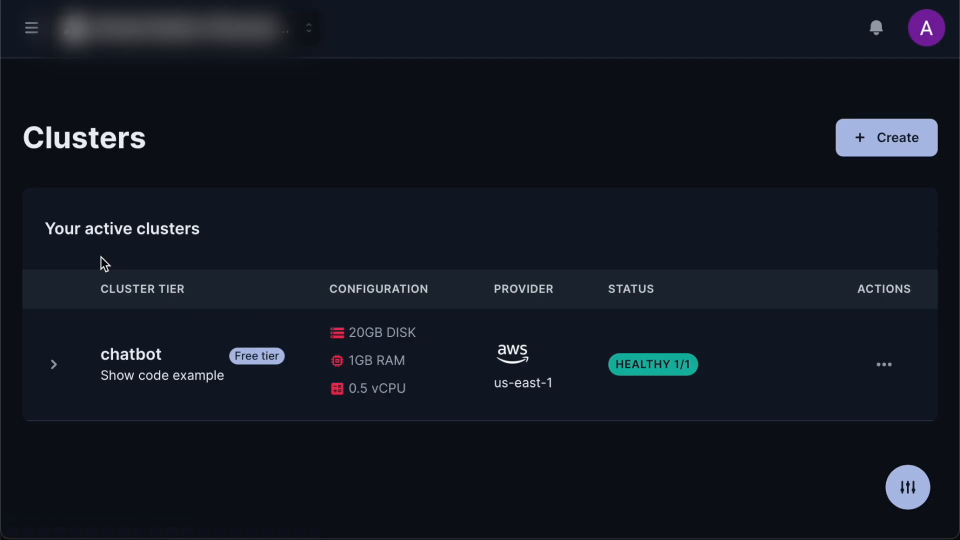
left_click(52, 375)
scroll(49, 368, "down", 5)
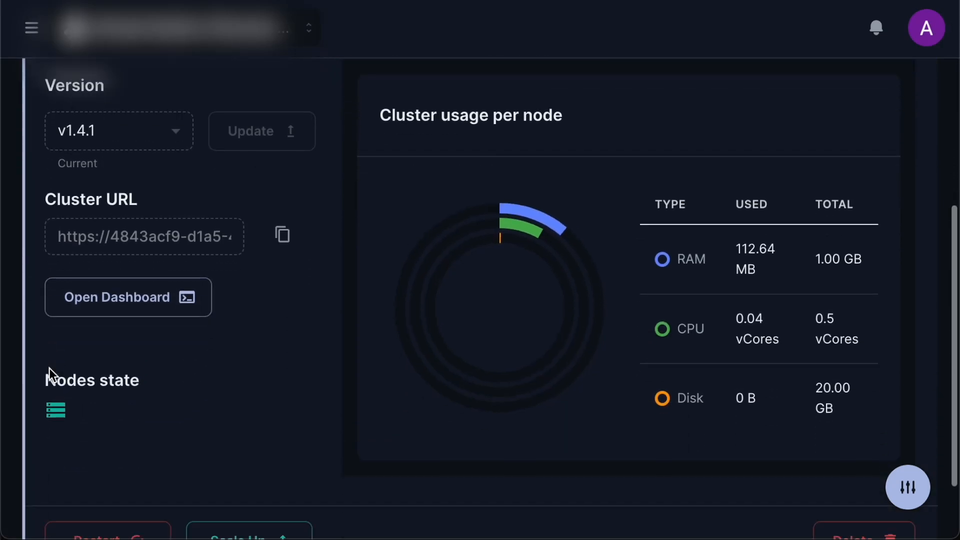
left_click(282, 235)
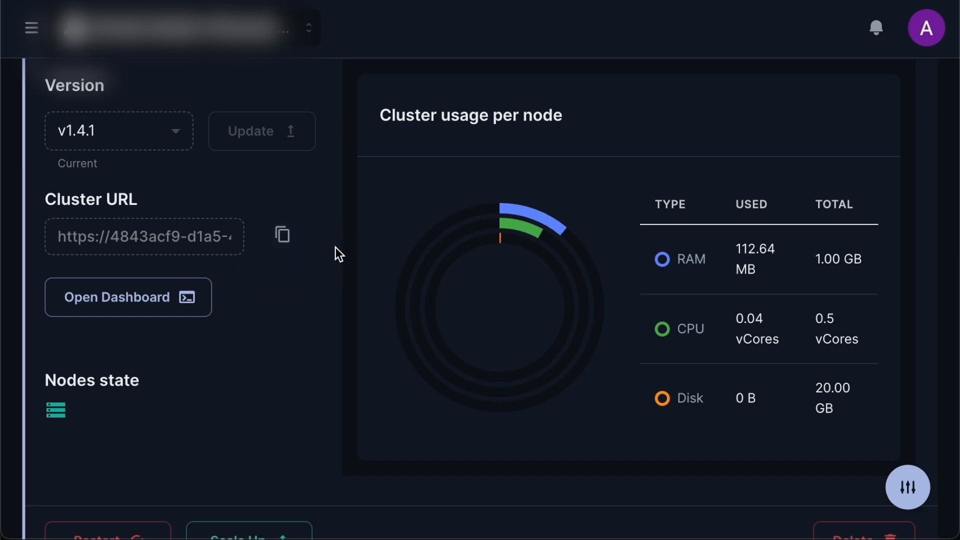
scroll(302, 364, "down", 1)
scroll(302, 364, "up", 6)
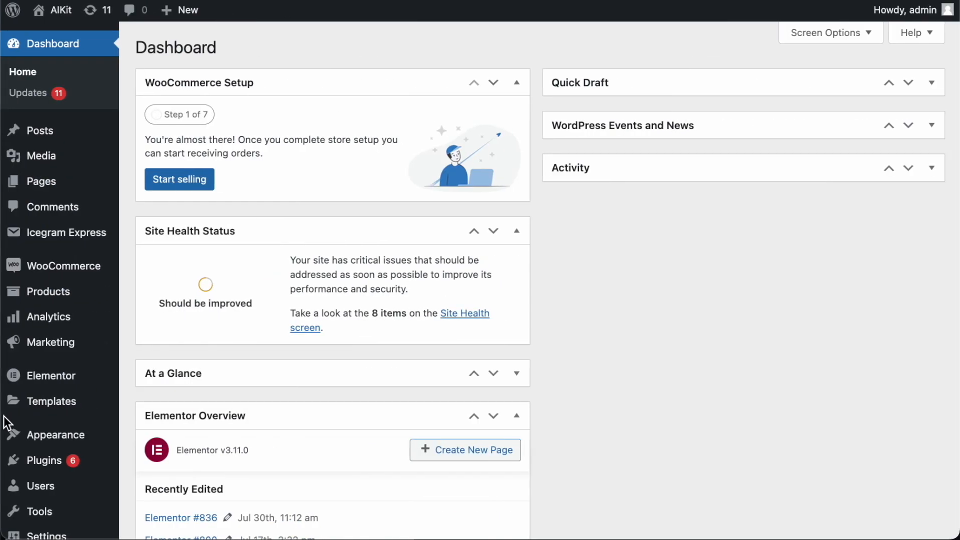
Step: In AIKit Settings, paste the cluster URL as Qdrant Host and the API key as Qdrant API Key, then save
scroll(11, 422, "down", 8)
mouse_move(35, 490)
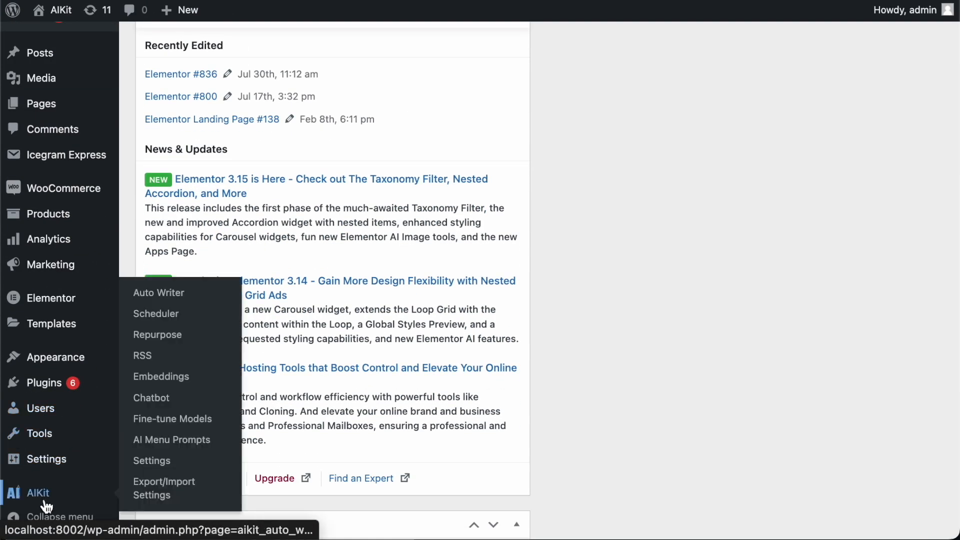
left_click(171, 466)
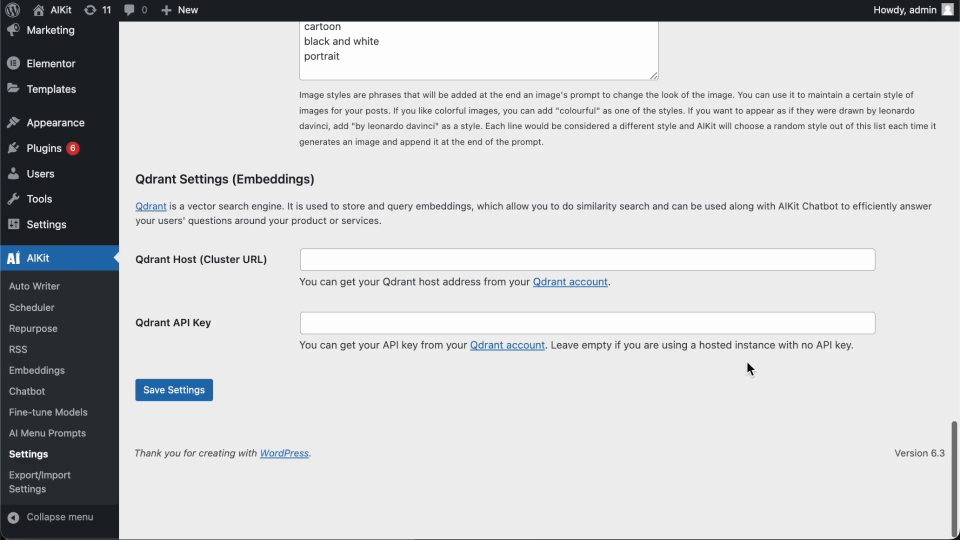
scroll(747, 365, "down", 1)
scroll(746, 362, "up", 3)
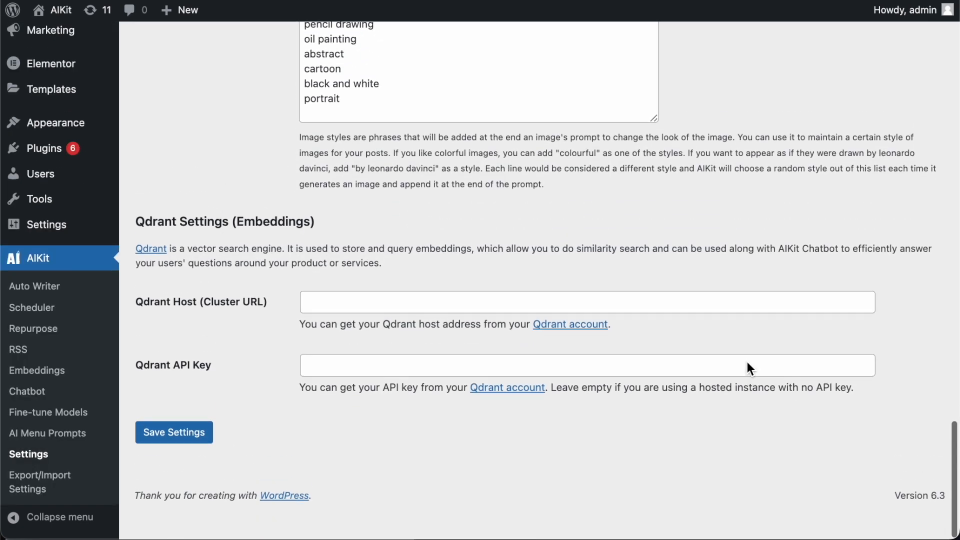
left_click(547, 340)
key("super+v")
left_click(444, 395)
key("super+v")
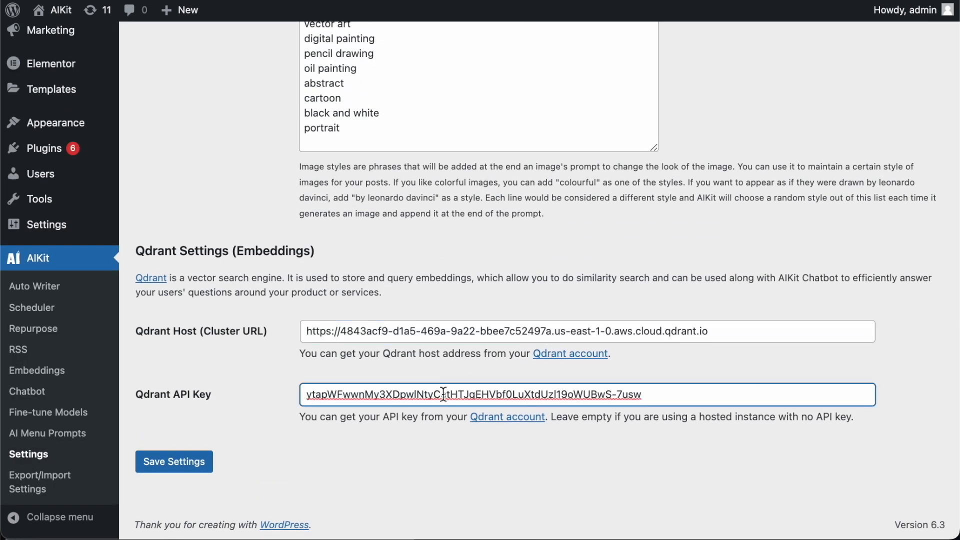
left_click(183, 463)
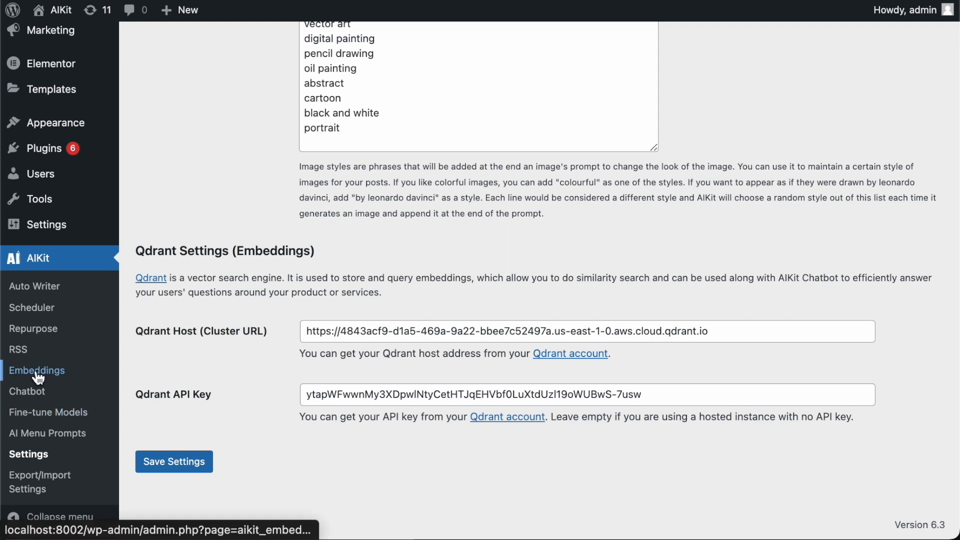
Step: Open AIKit > Embeddings and read the cron note under How to setup?, then collapse it
left_click(37, 372)
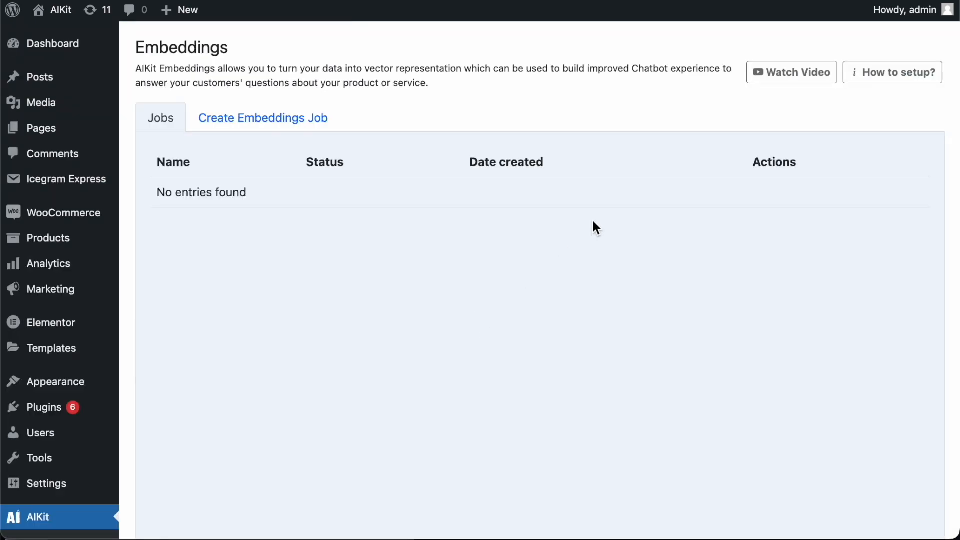
left_click(865, 75)
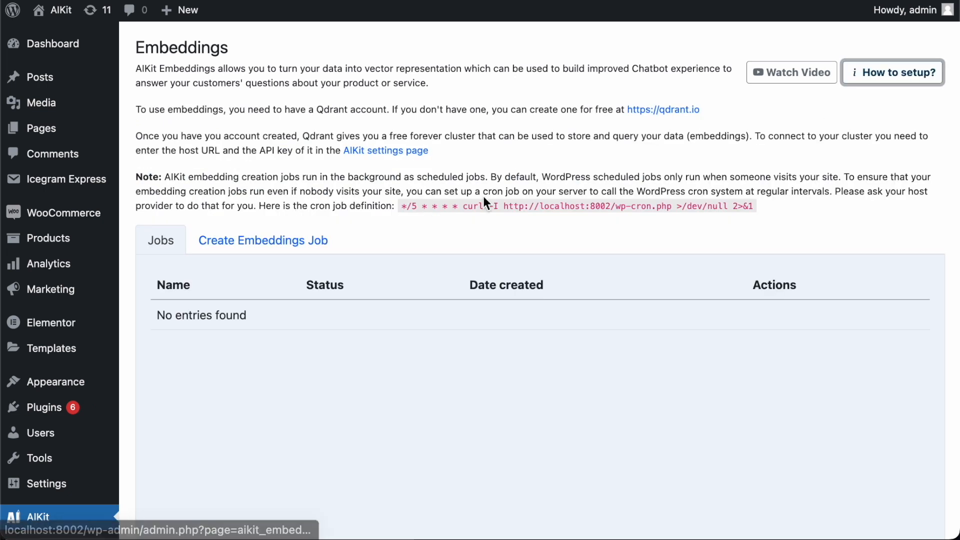
triple_click(546, 186)
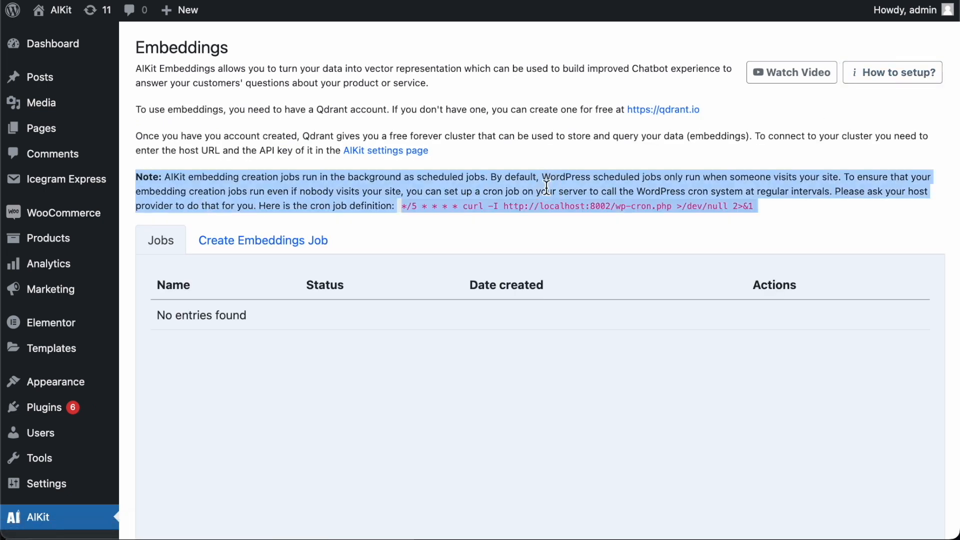
left_click(469, 208)
left_click_drag(771, 206, 141, 182)
left_click(151, 184)
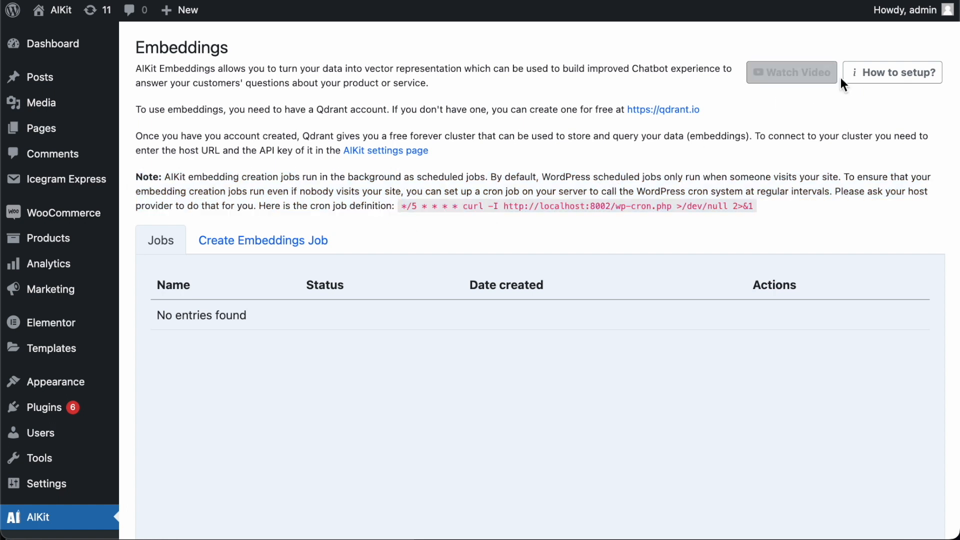
left_click(870, 77)
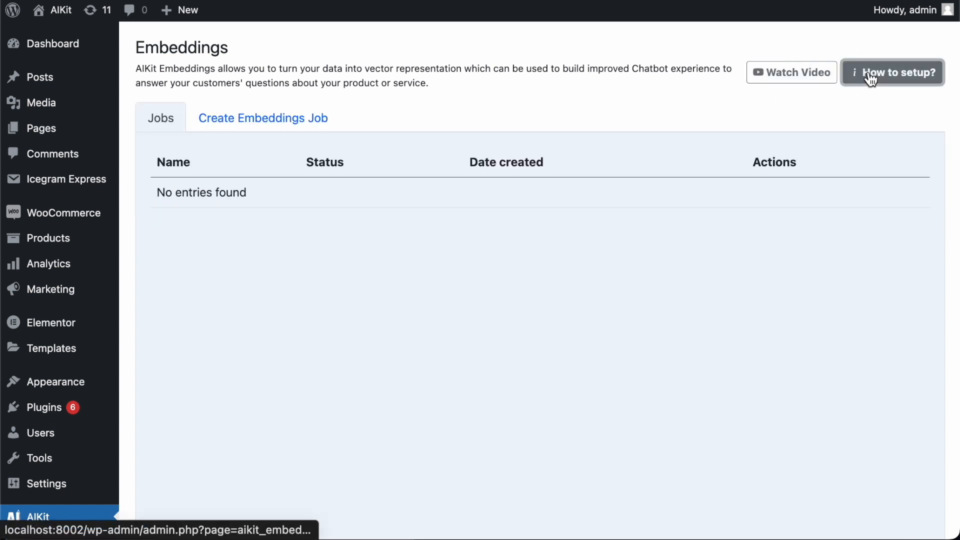
Step: Start a new embeddings job named 'AIKit' and continue to Add Data
left_click(318, 134)
left_click(527, 231)
type("AIKit")
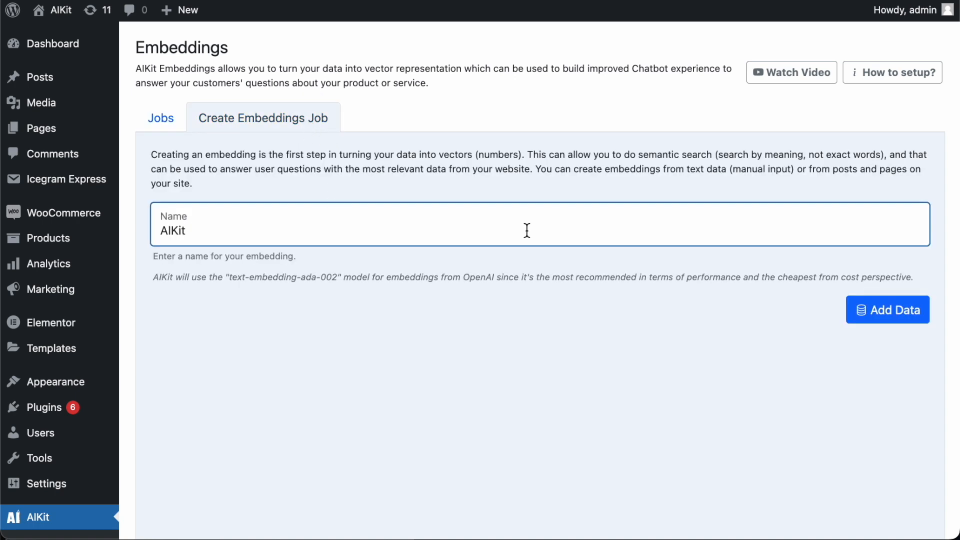
left_click(790, 366)
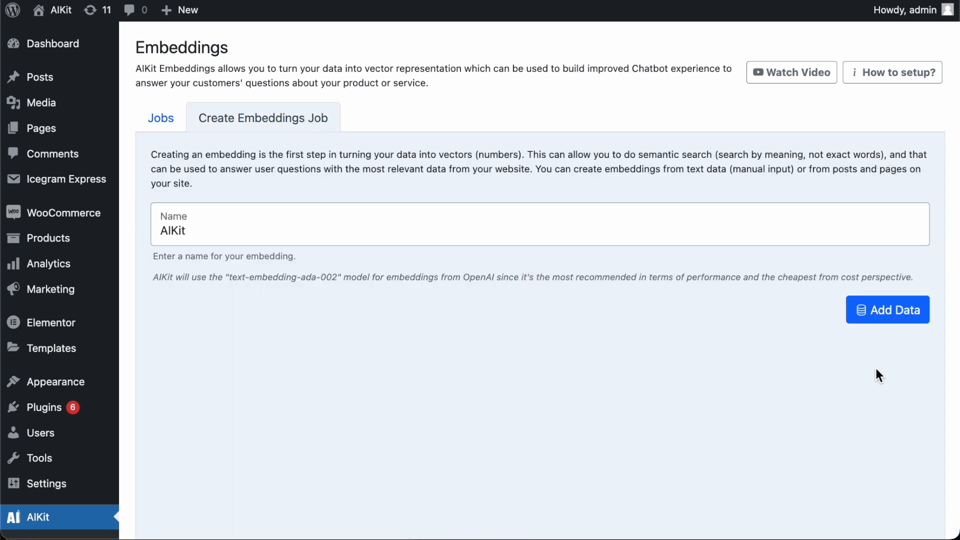
left_click(893, 310)
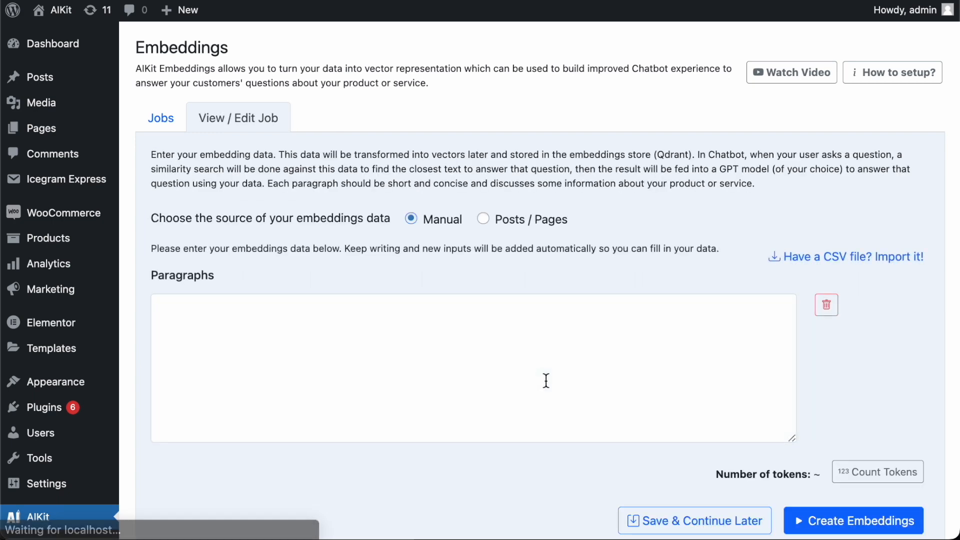
Step: Try the Posts / Pages data source, then switch back to Manual
scroll(545, 380, "down", 3)
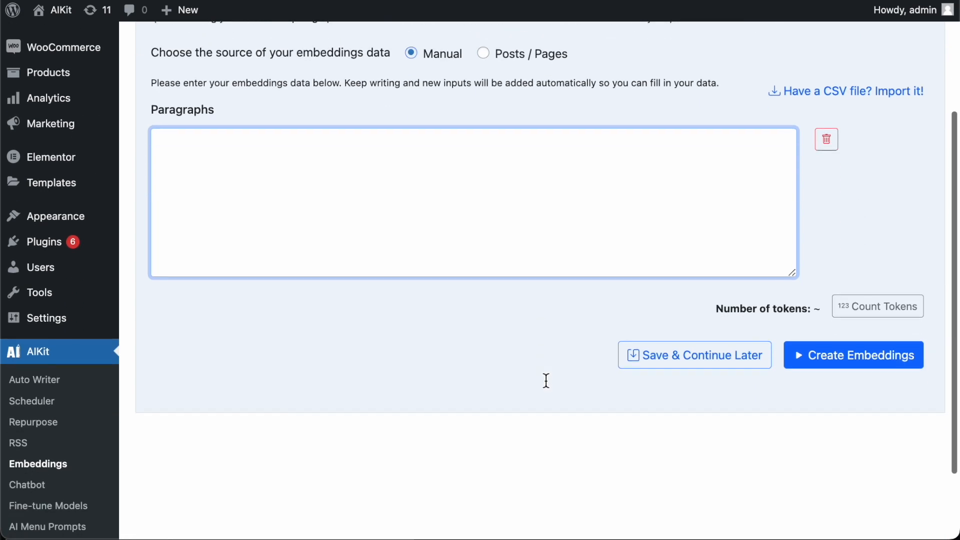
scroll(545, 380, "up", 3)
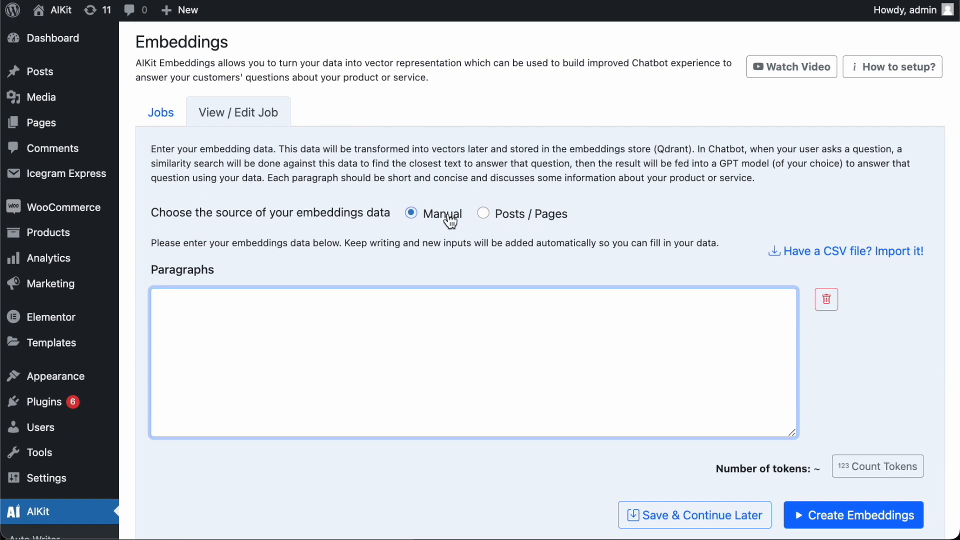
left_click(502, 215)
scroll(506, 384, "down", 1)
scroll(505, 383, "down", 3)
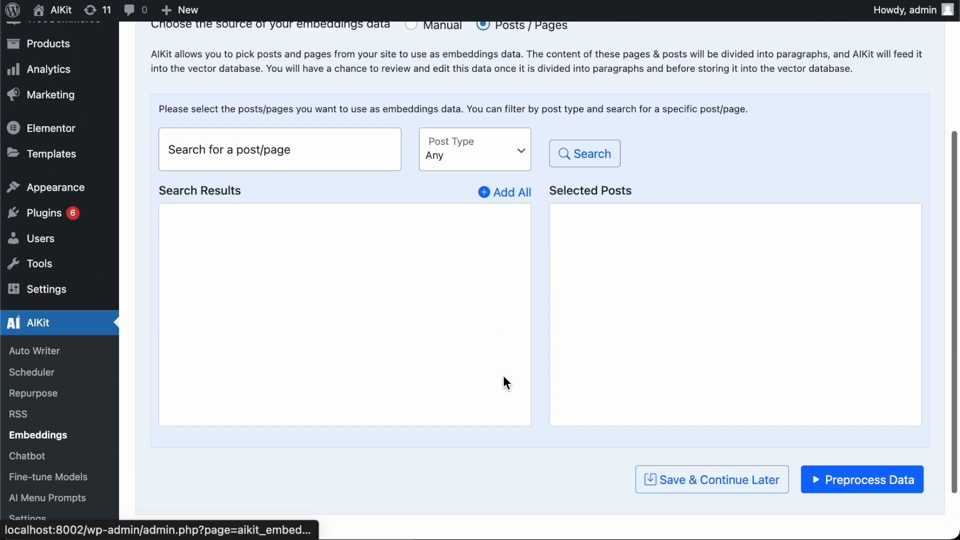
scroll(503, 376, "up", 4)
left_click(411, 213)
Step: Enter the paragraphs 'This is a paragraph' and 'This is another paragraph'
left_click(425, 395)
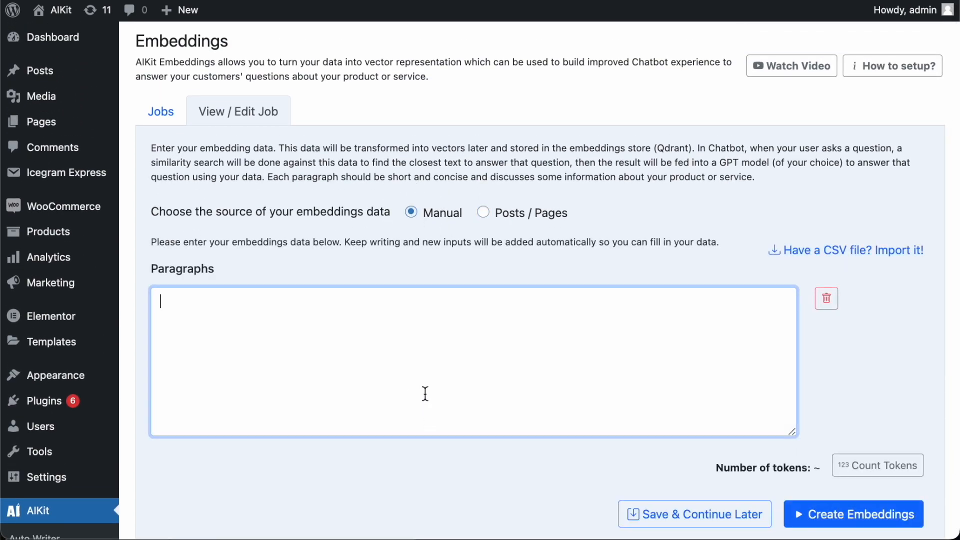
type("This ")
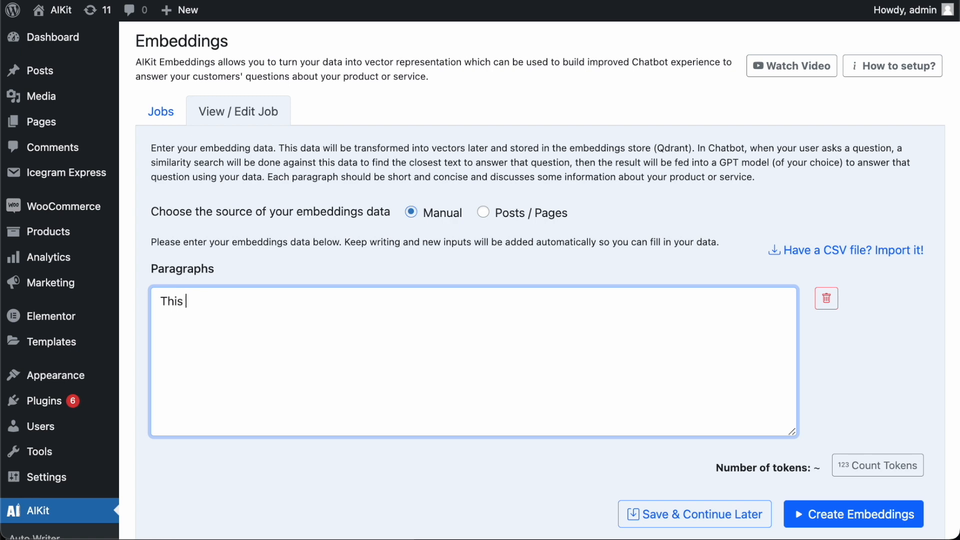
type("is a paragraph")
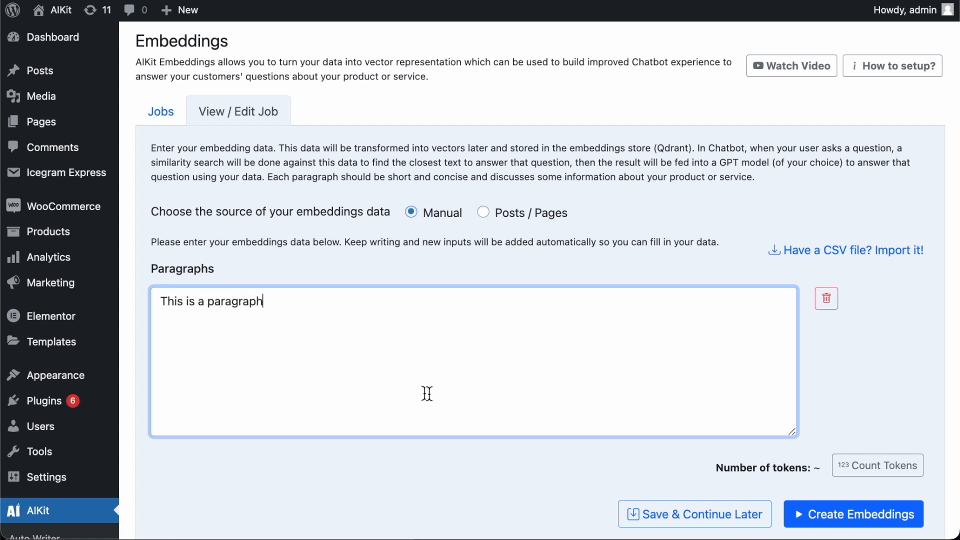
scroll(745, 409, "down", 3)
left_click(859, 265)
scroll(535, 320, "down", 2)
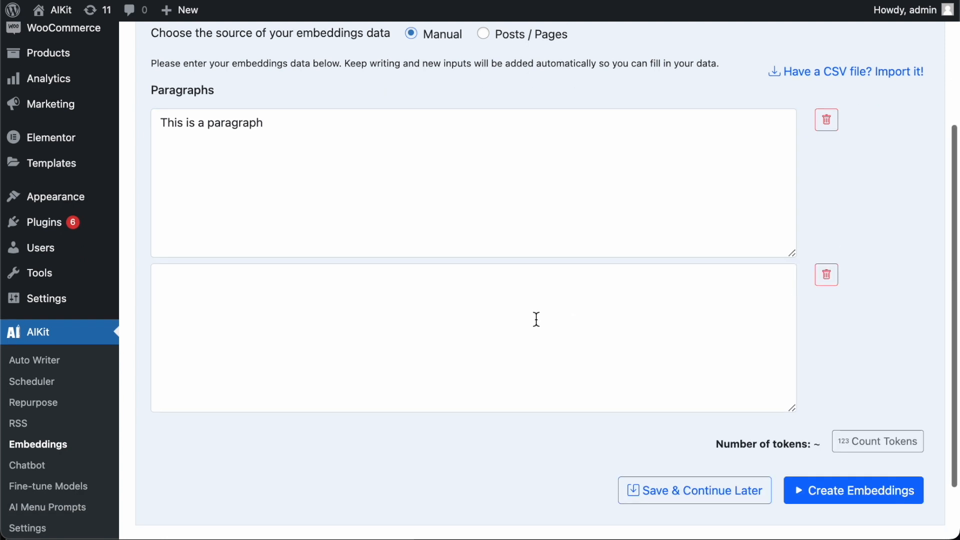
left_click(527, 320)
type("This is")
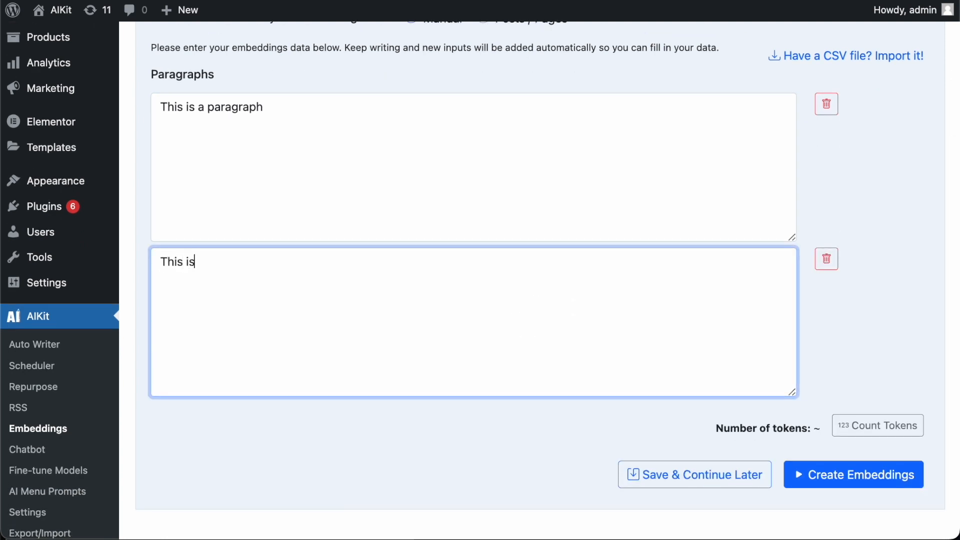
type(" another paragraph")
scroll(433, 400, "up", 3)
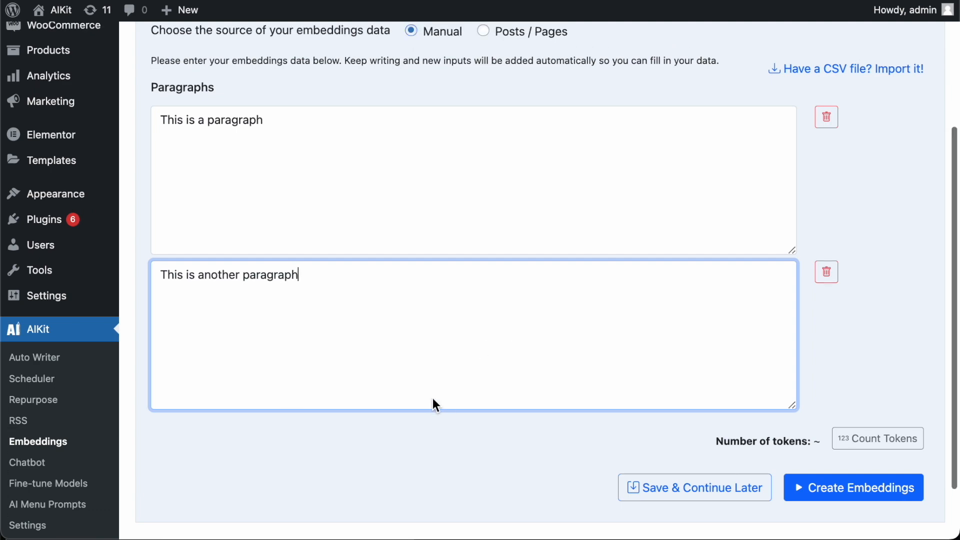
left_click(425, 295)
left_click(433, 418)
scroll(432, 419, "up", 3)
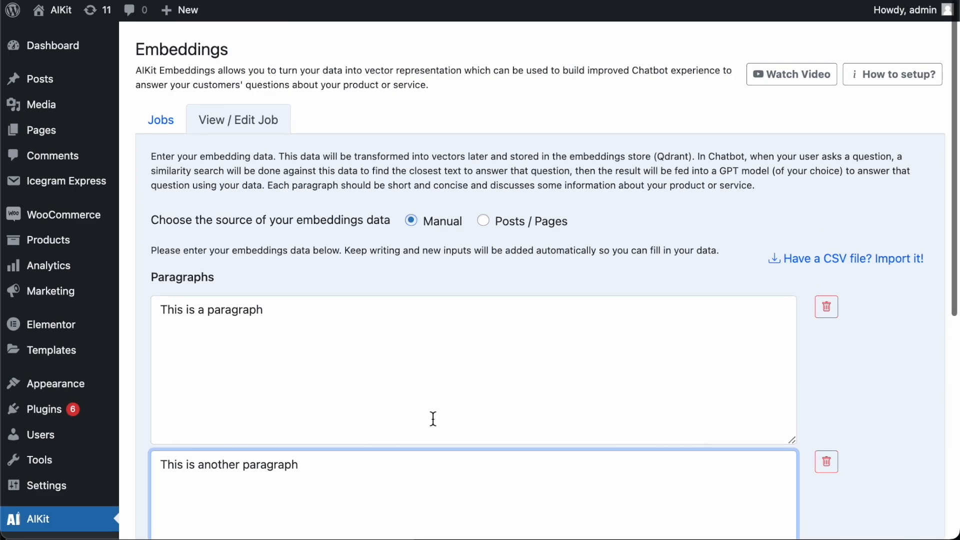
scroll(433, 419, "down", 2)
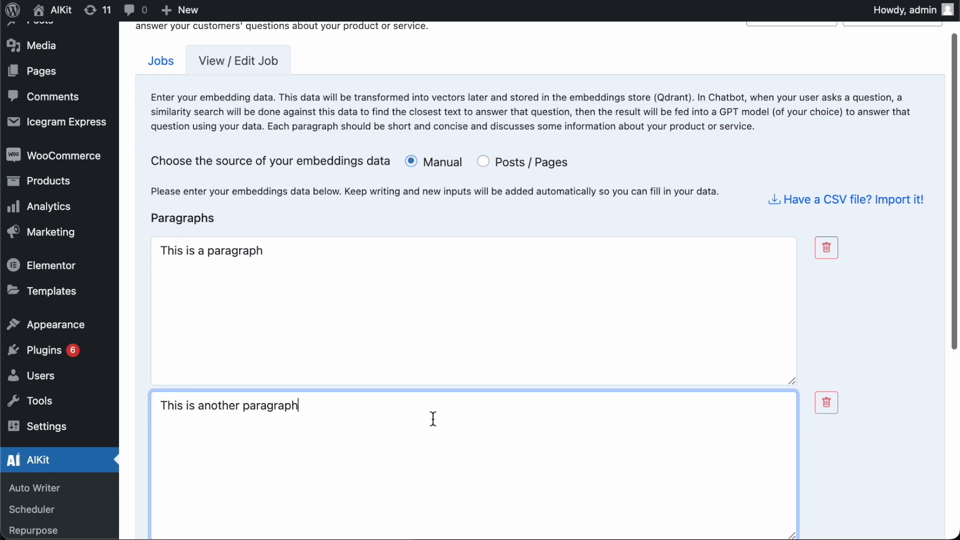
Step: Switch the source to Posts / Pages, add the 'AIKit info' post and run Preprocess Data
left_click(485, 164)
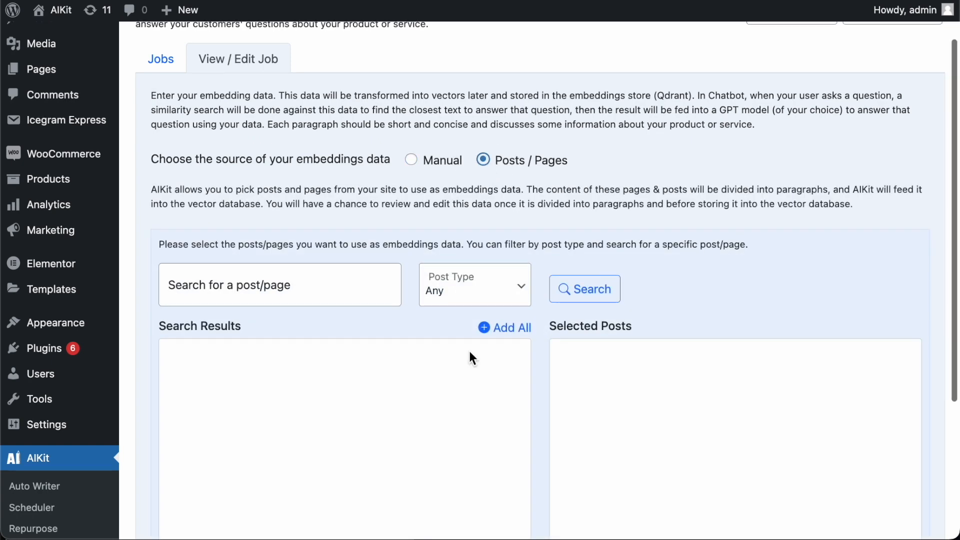
scroll(468, 349, "up", 2)
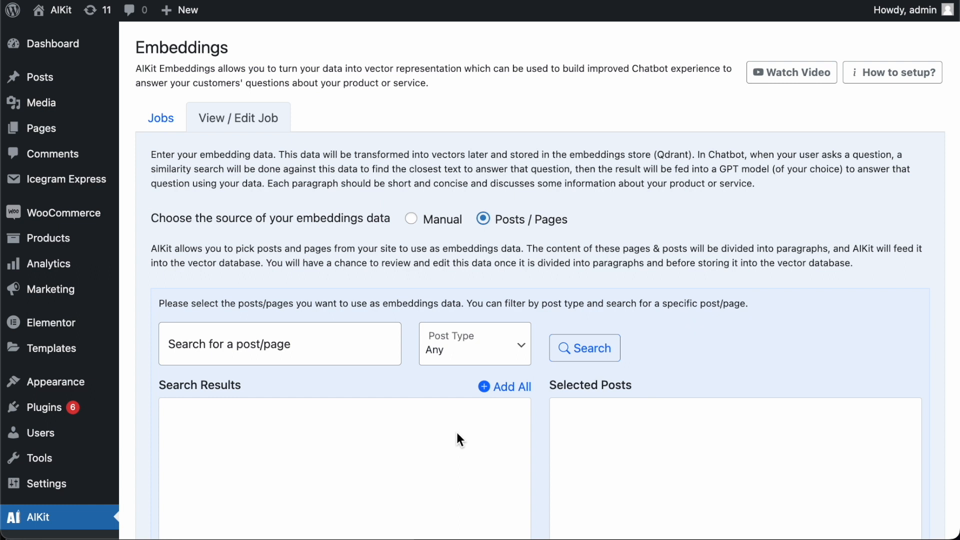
scroll(457, 434, "down", 2)
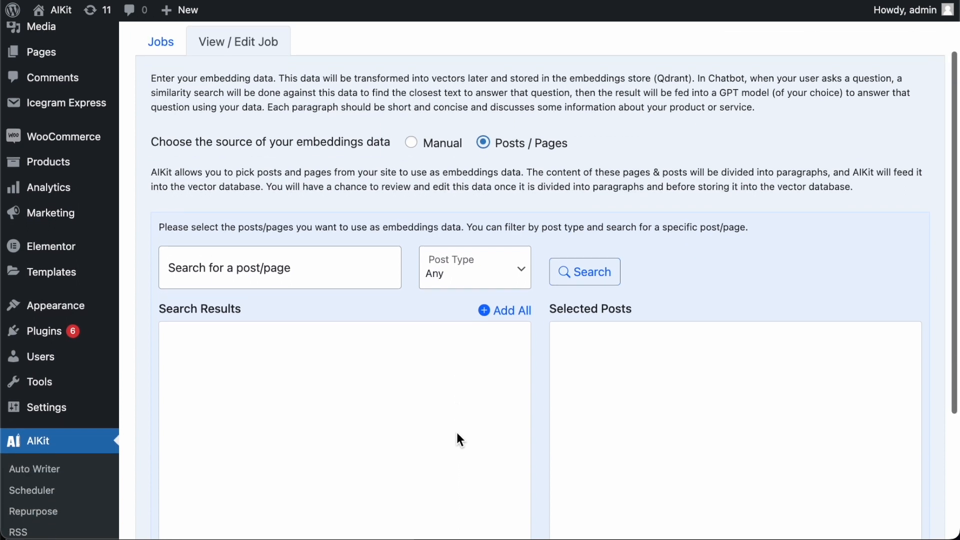
left_click(322, 259)
type("aikit")
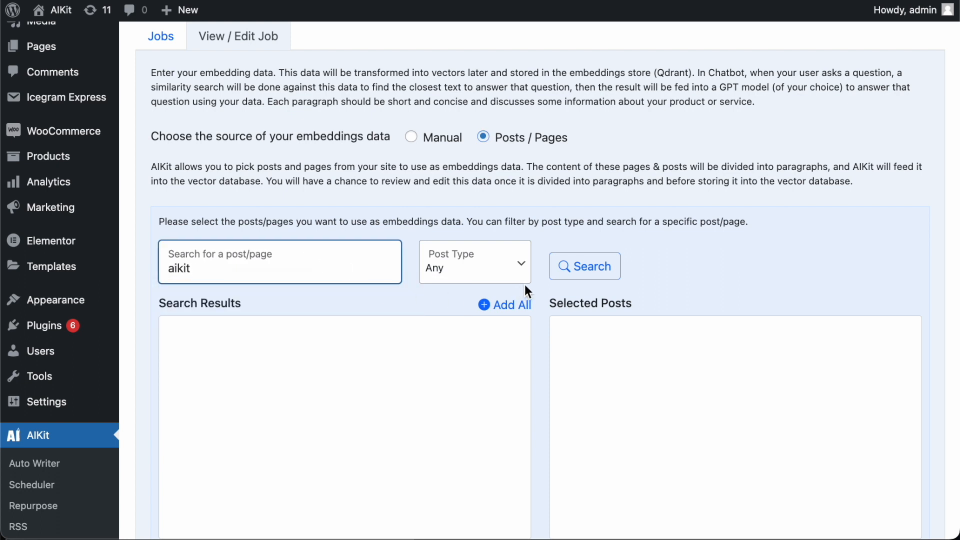
left_click(583, 269)
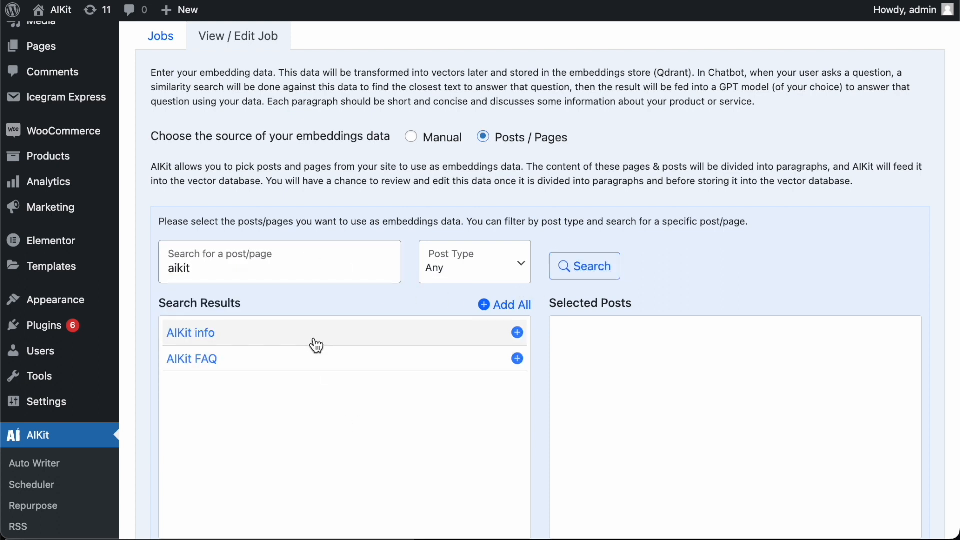
left_click(517, 333)
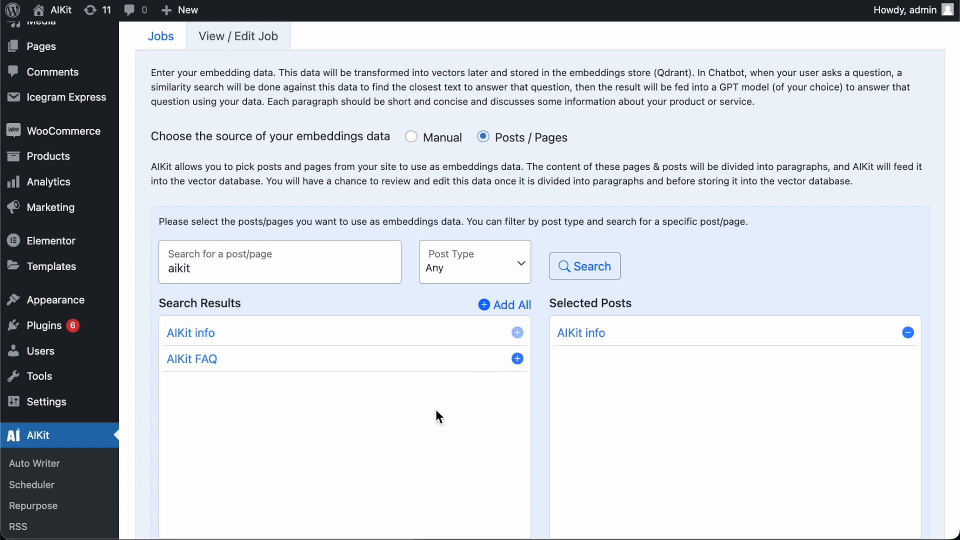
scroll(437, 414, "down", 3)
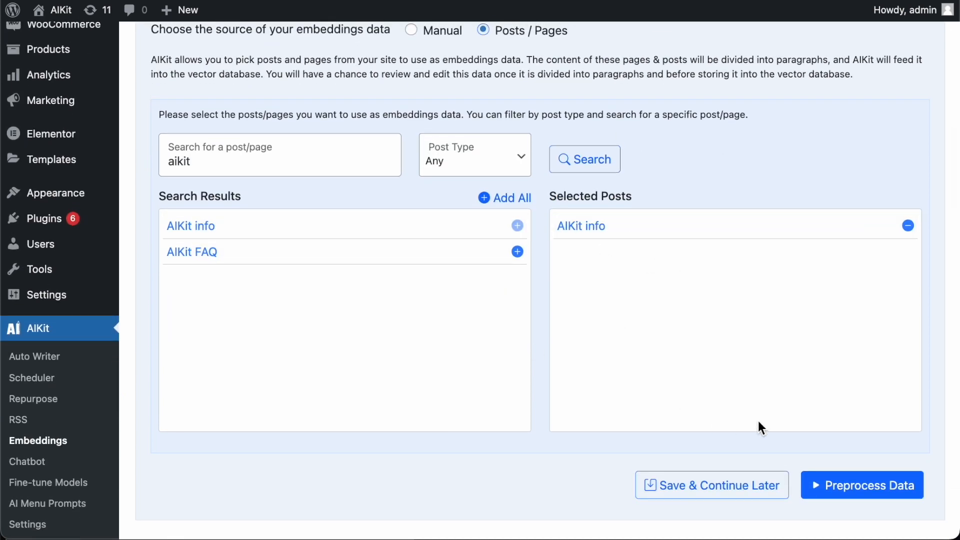
left_click(814, 485)
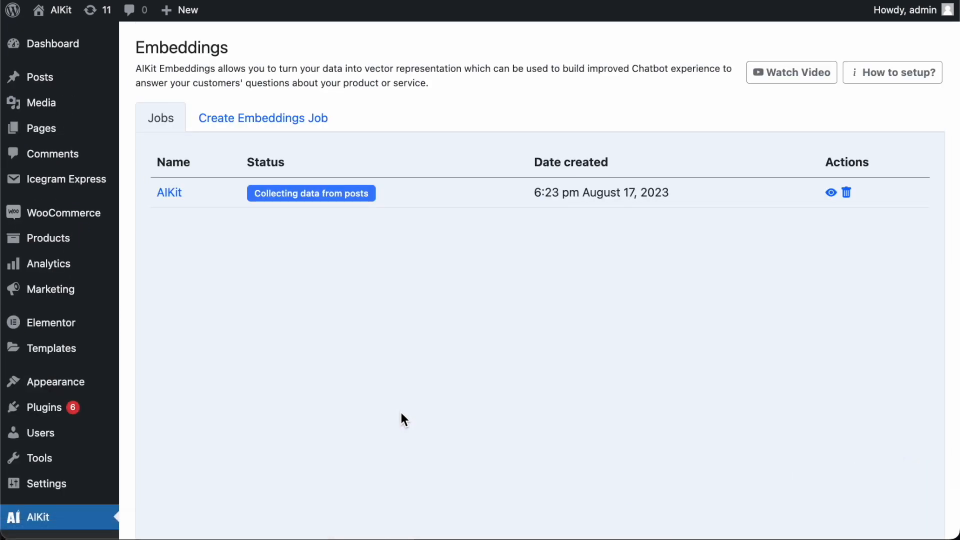
Step: Wait for the AIKit job to reach pending final approval, then open it
triple_click(313, 194)
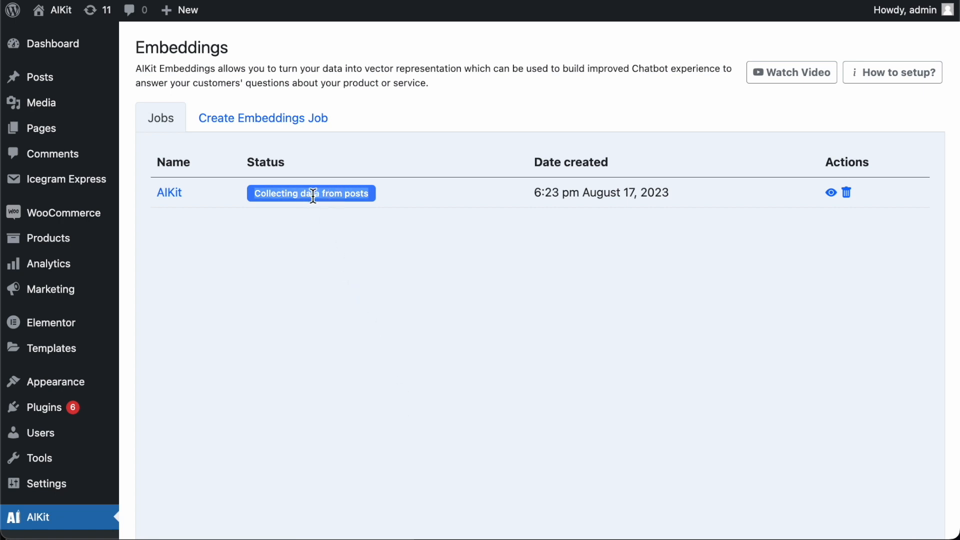
left_click(314, 195)
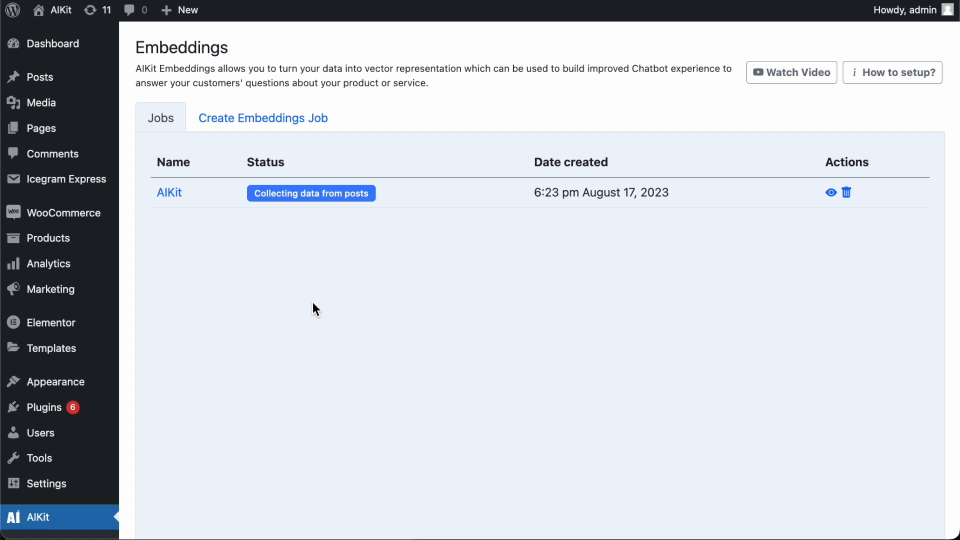
scroll(619, 358, "down", 1)
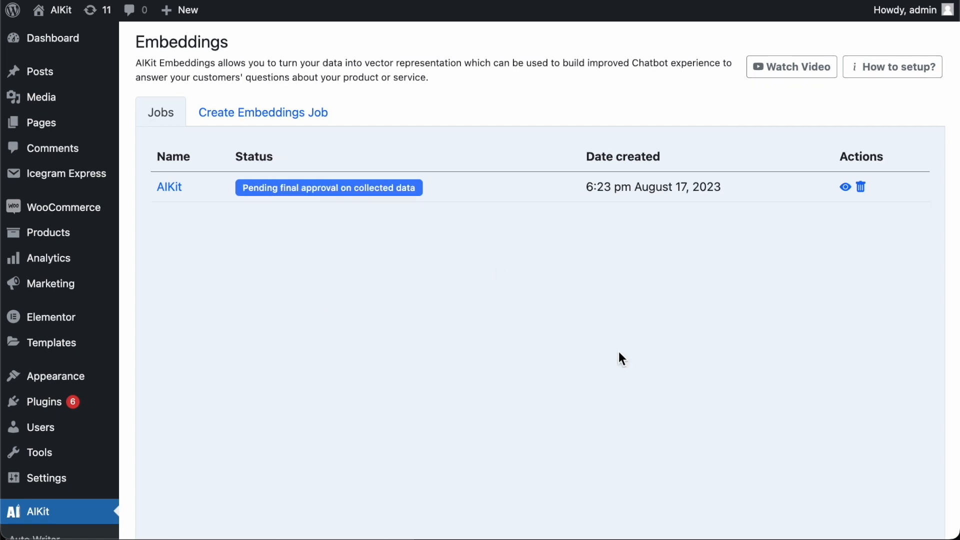
triple_click(338, 188)
left_click(276, 193)
left_click(173, 193)
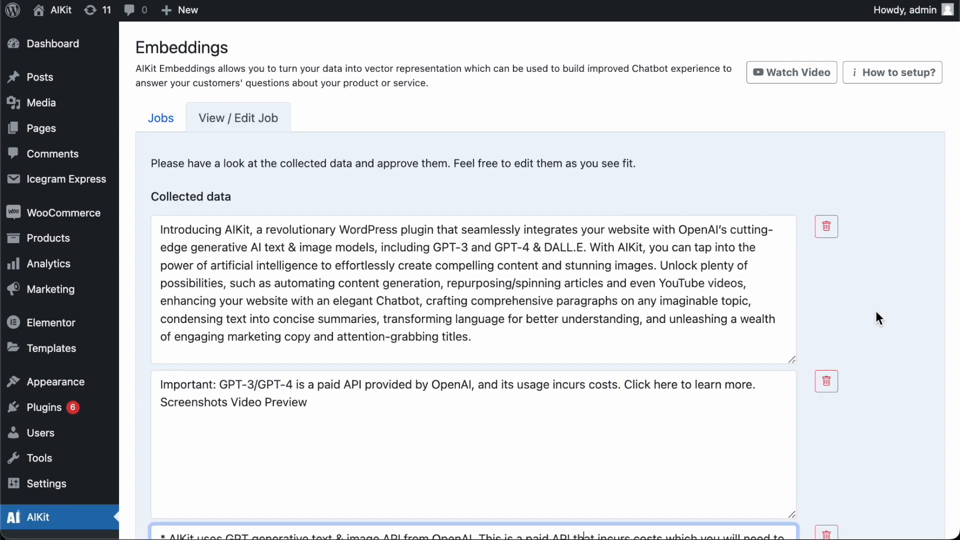
Step: Review the collected paragraphs, run Create Embedding and confirm the job shows Completed
scroll(874, 308, "down", 15)
scroll(909, 246, "down", 12)
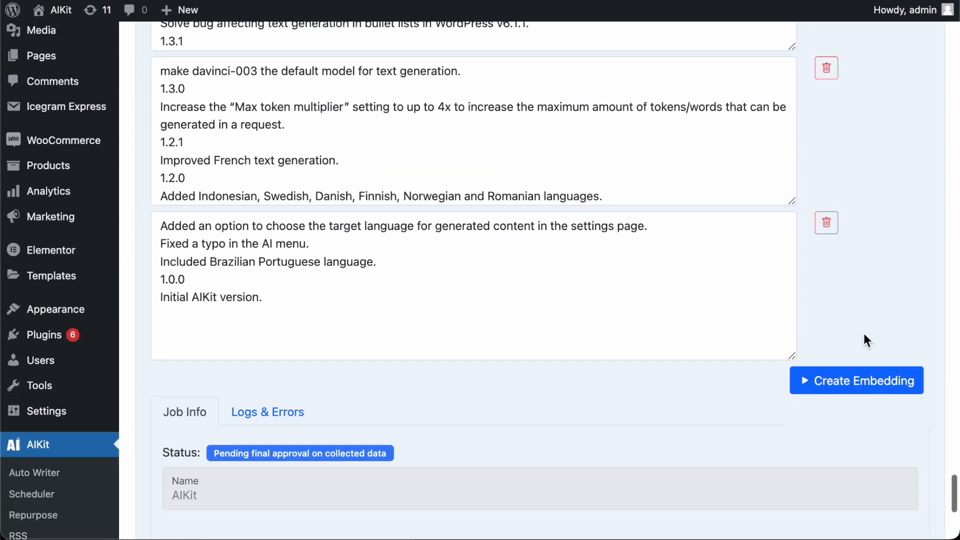
left_click(853, 390)
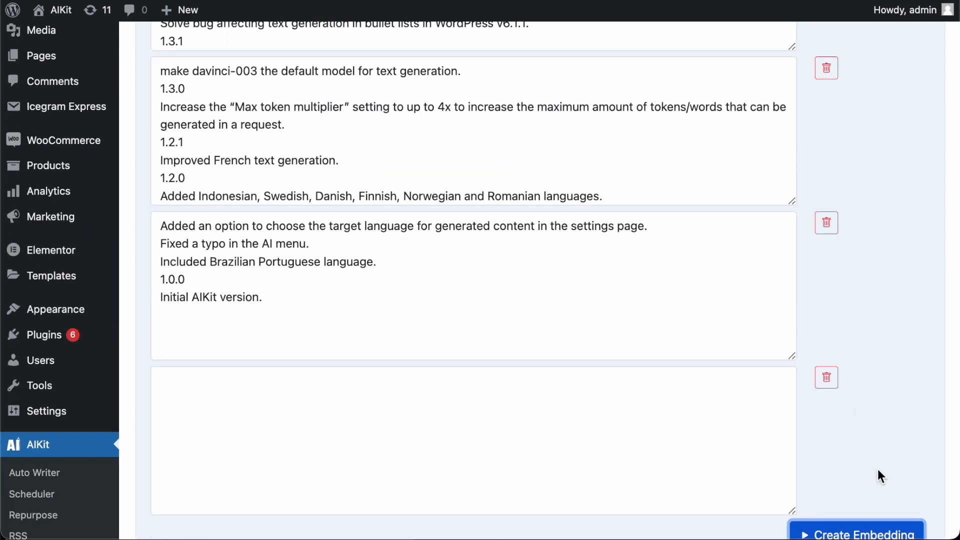
left_click(878, 525)
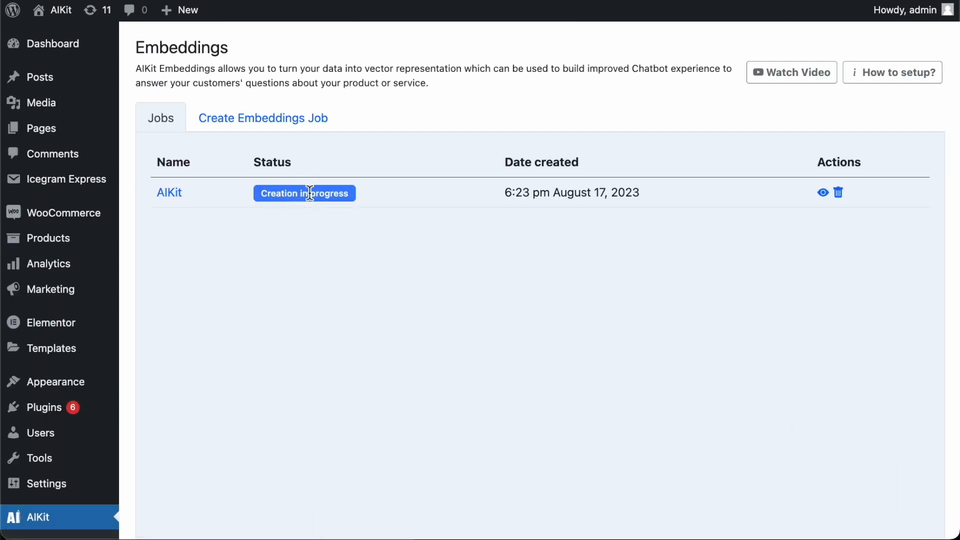
left_click(261, 197)
double_click(288, 194)
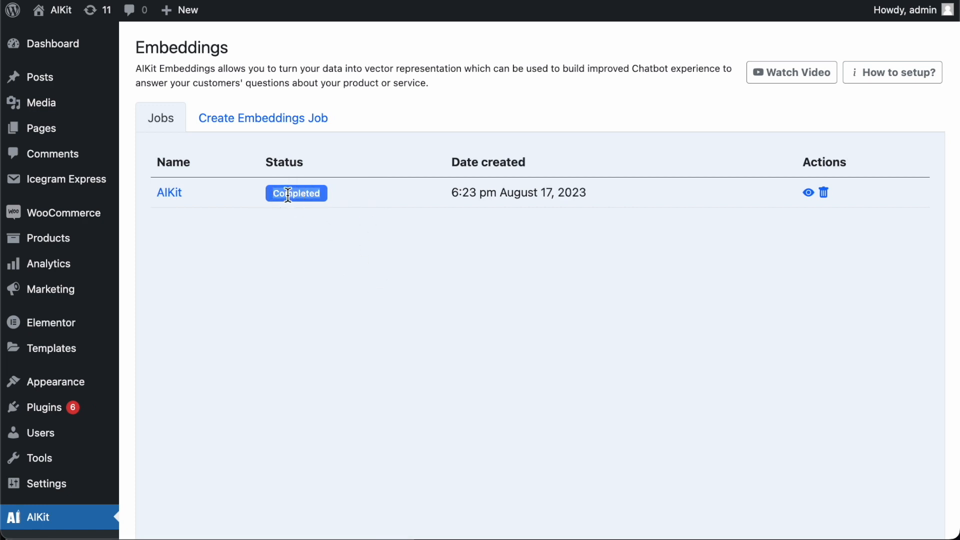
left_click(322, 194)
Step: Set Enable Chatbot to Yes and keep gpt-3.5-turbo as the model
scroll(82, 388, "down", 5)
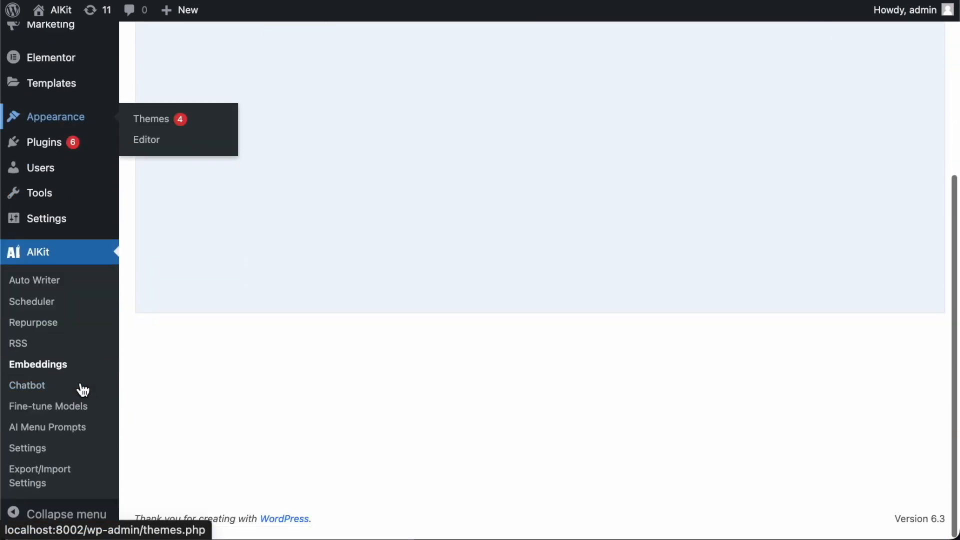
scroll(82, 390, "up", 1)
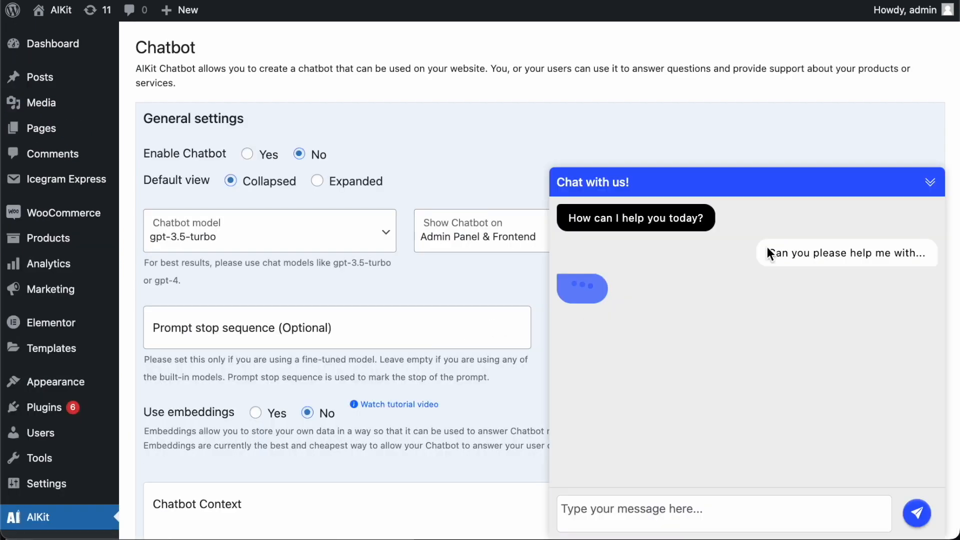
left_click(933, 189)
left_click(248, 154)
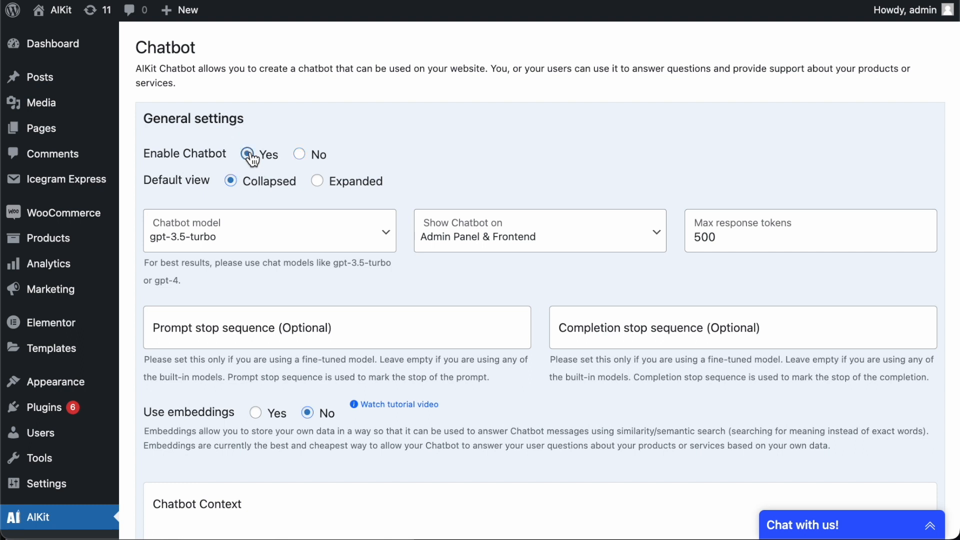
scroll(501, 173, "down", 2)
left_click(377, 171)
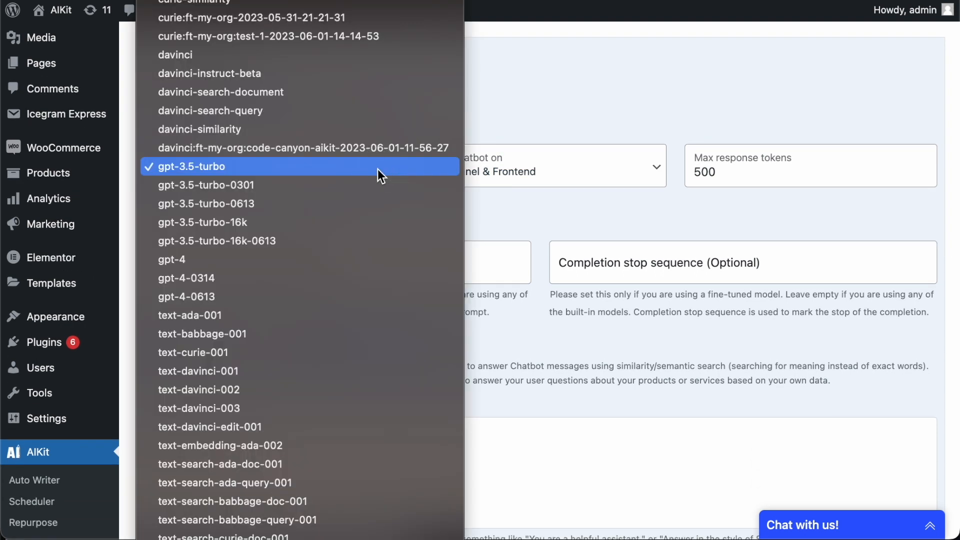
scroll(377, 167, "up", 3)
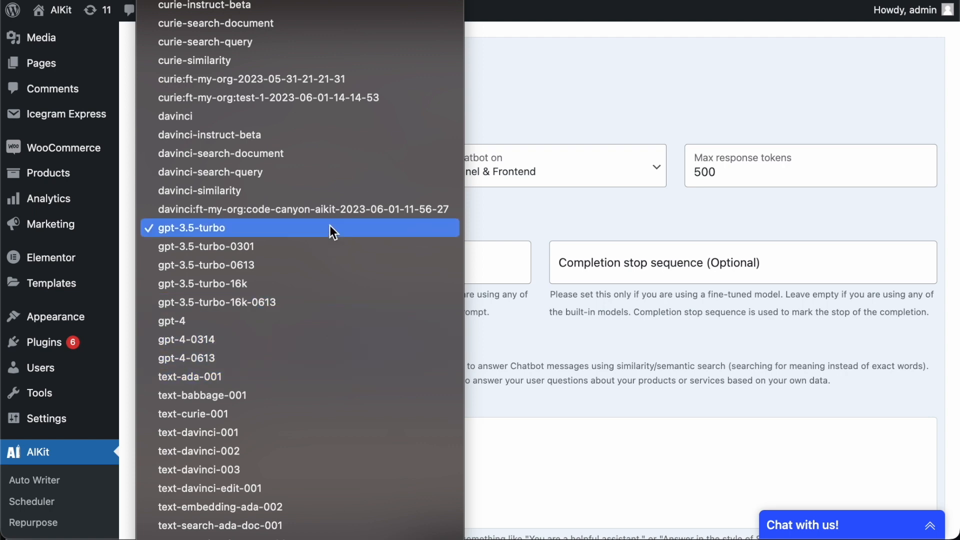
left_click(311, 227)
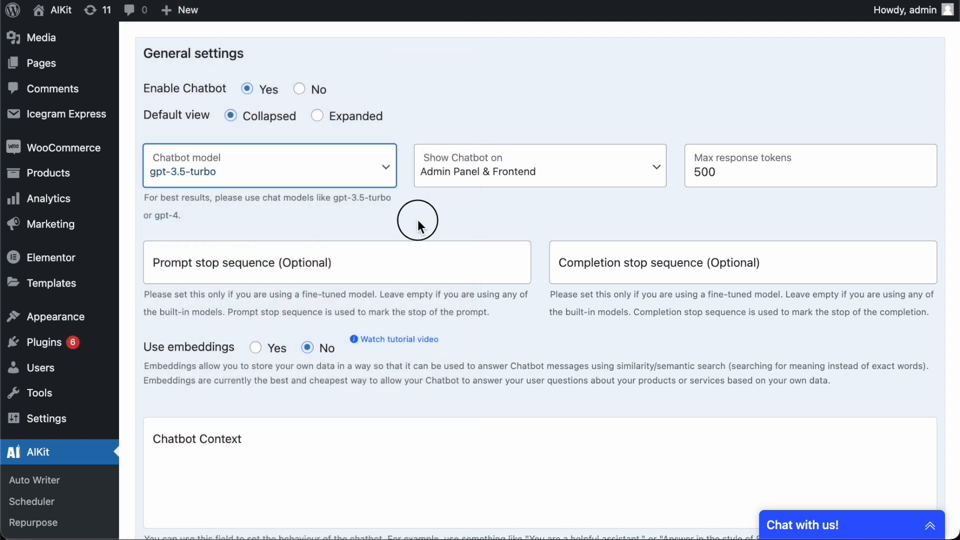
Step: Set Use embeddings to Yes and choose AIKit as the Embedding
scroll(418, 220, "down", 1)
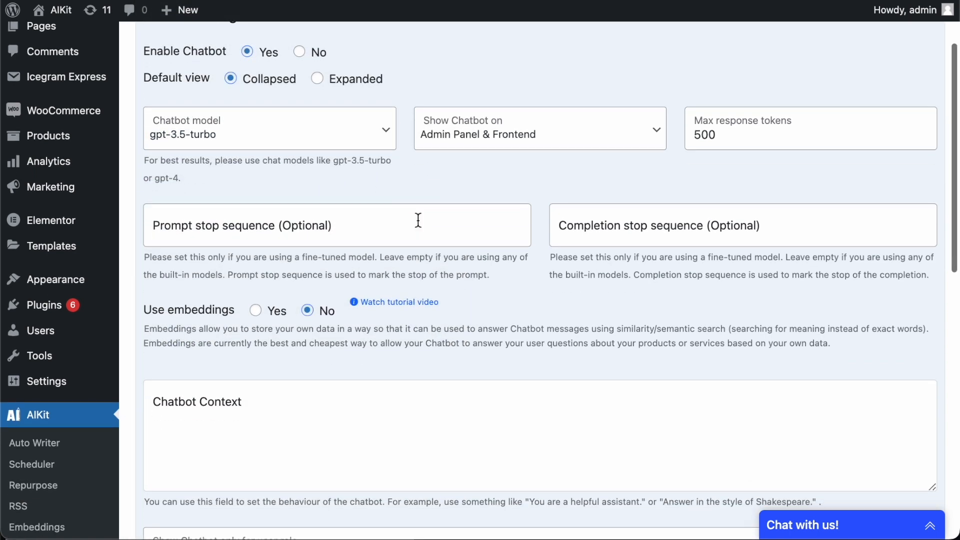
left_click(262, 310)
scroll(260, 315, "down", 2)
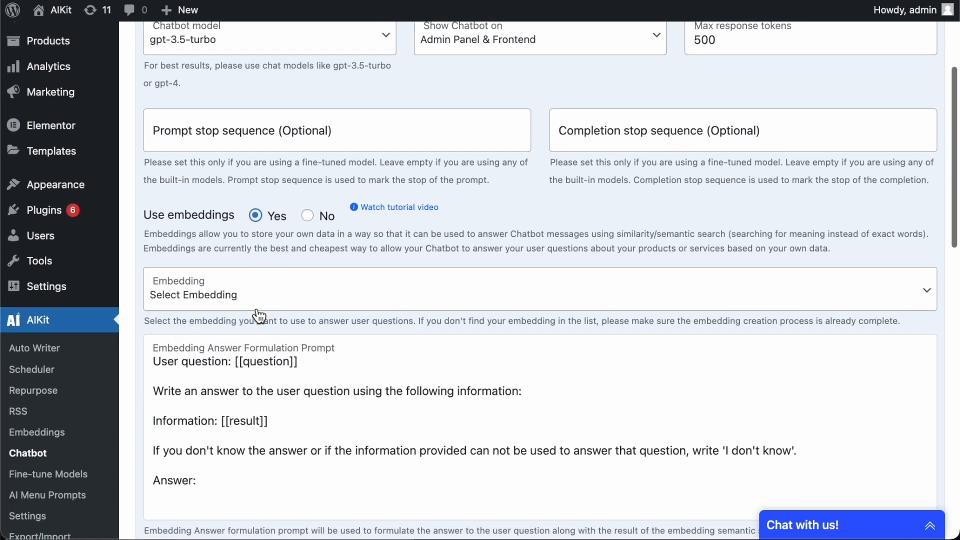
left_click(308, 298)
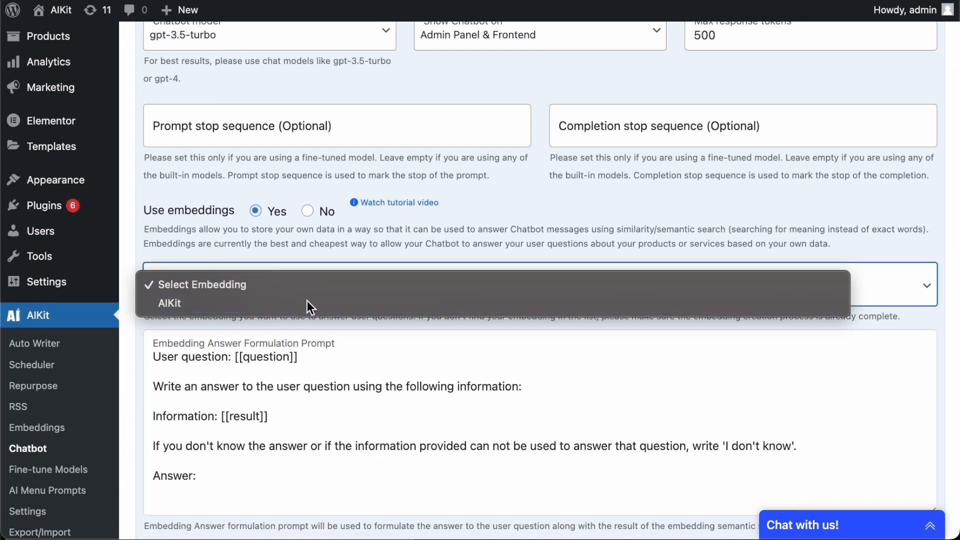
left_click(307, 302)
scroll(441, 216, "down", 3)
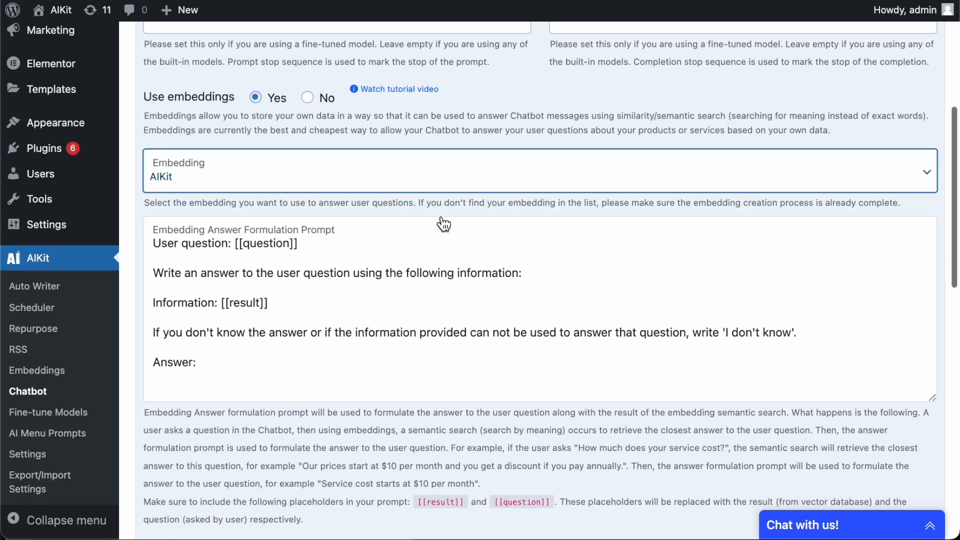
left_click(228, 363)
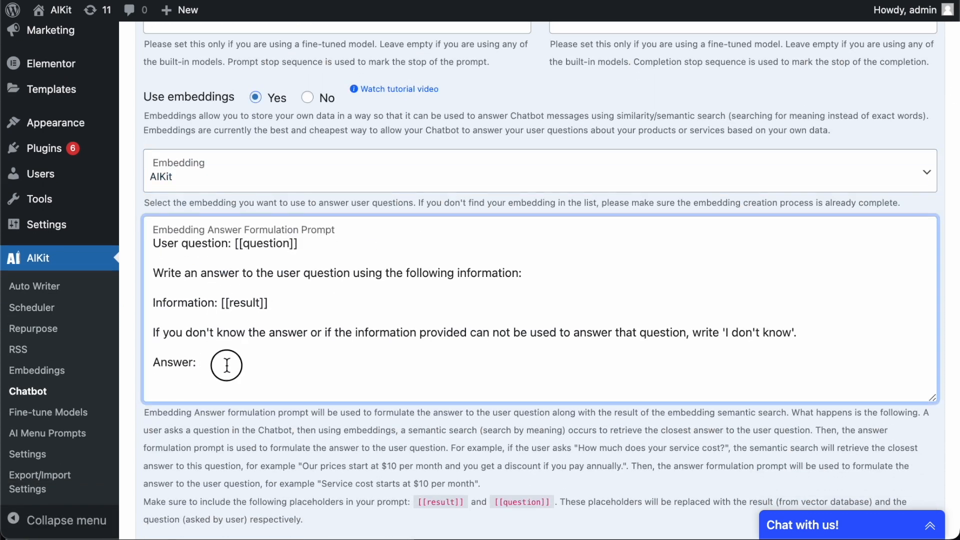
left_click_drag(226, 365, 139, 239)
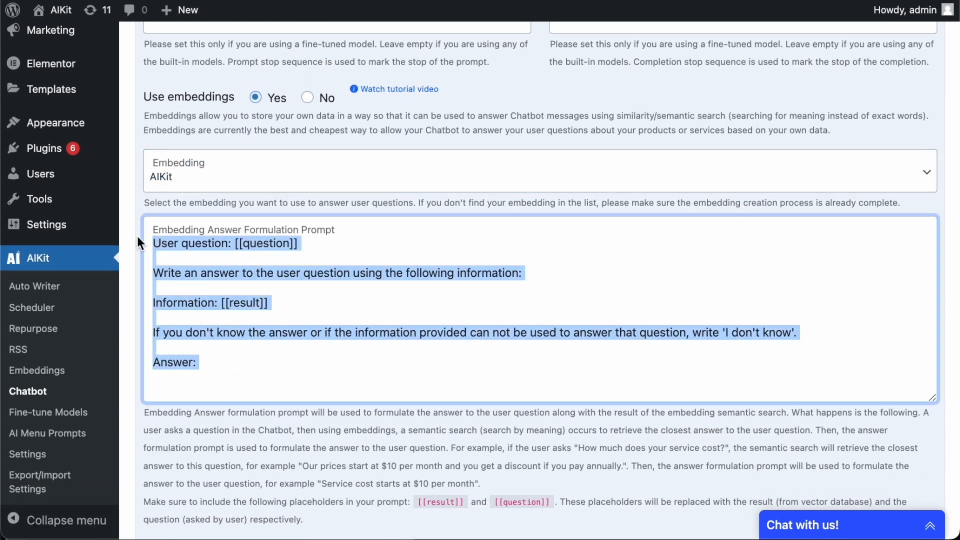
left_click(390, 379)
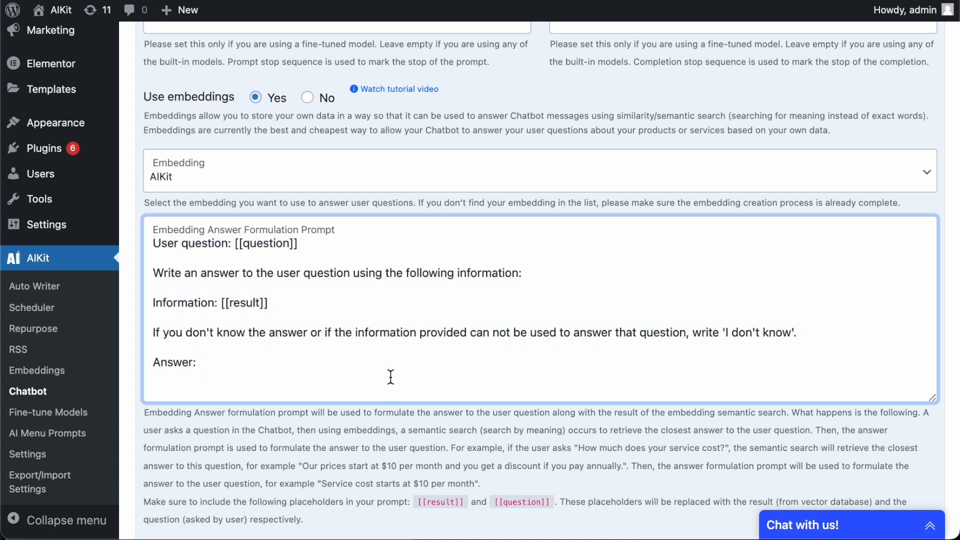
scroll(391, 377, "down", 1)
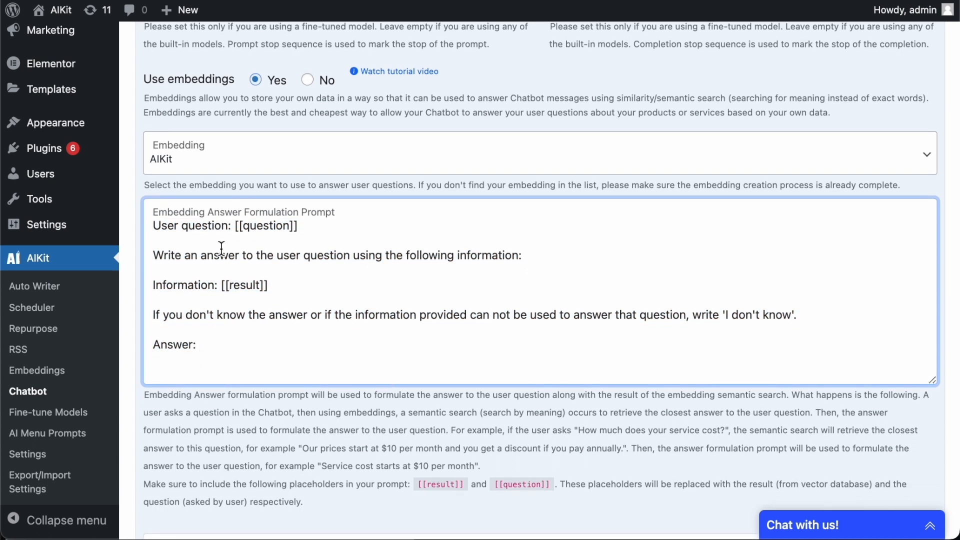
triple_click(224, 284)
left_click(267, 227)
triple_click(267, 225)
left_click(275, 225)
double_click(274, 225)
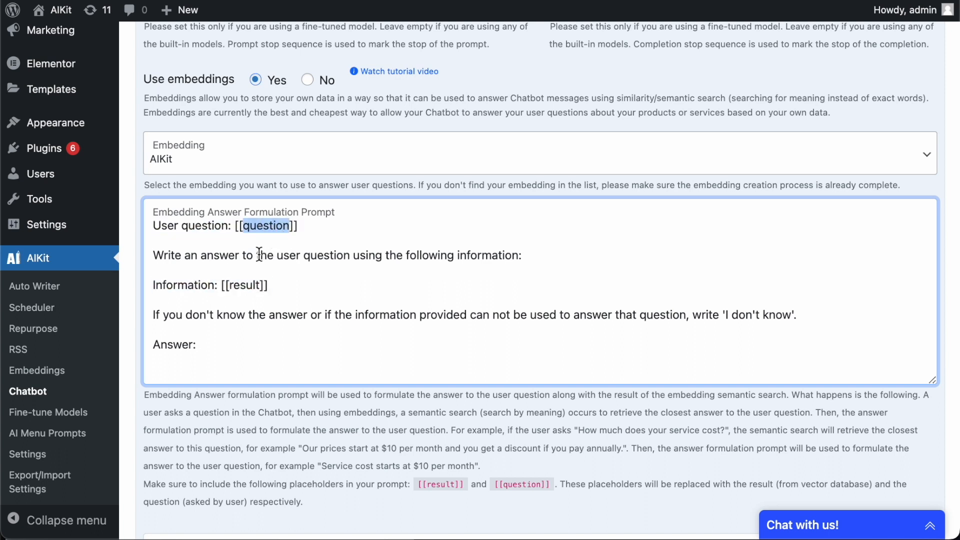
double_click(245, 285)
left_click(258, 316)
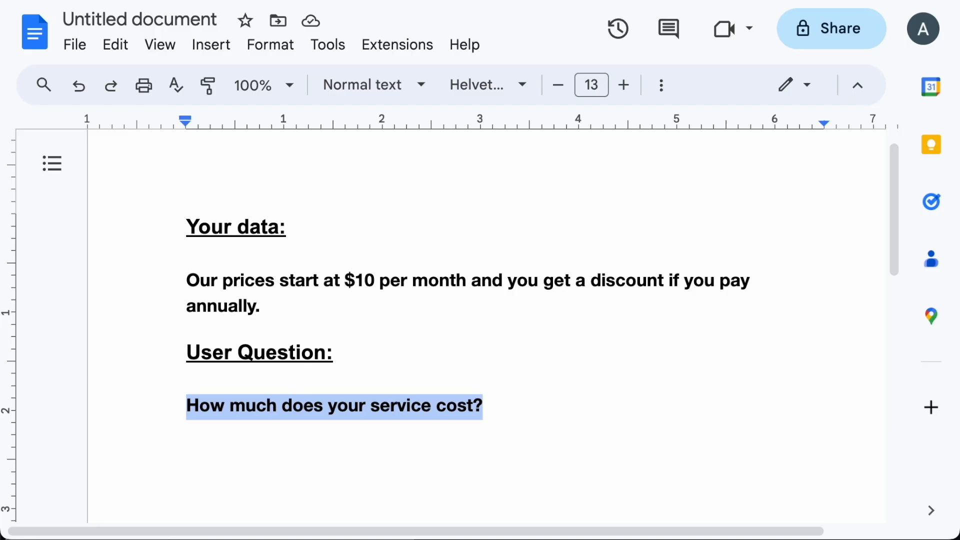
Step: In Google Docs, highlight the sample pricing paragraph and the 'How much does your service cost?' question
double_click(520, 380)
double_click(482, 346)
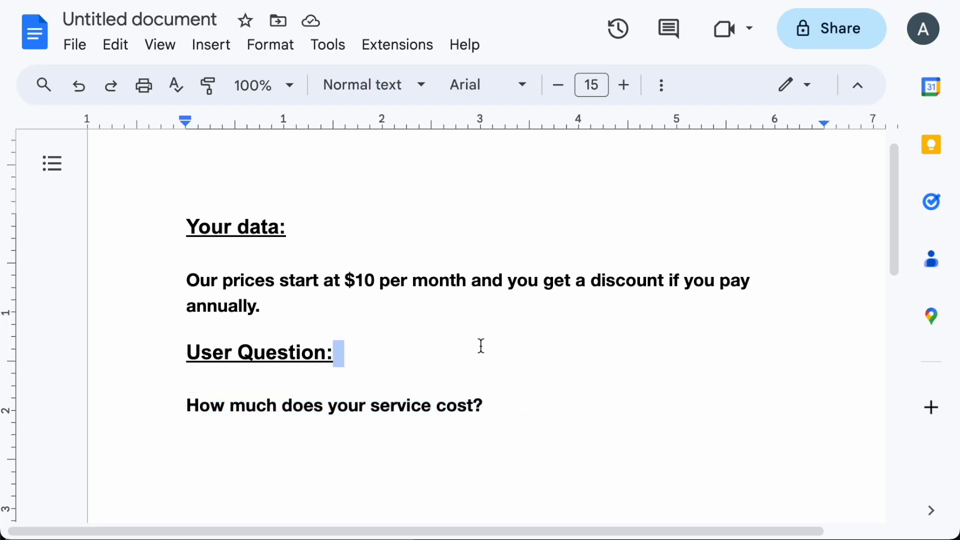
triple_click(390, 287)
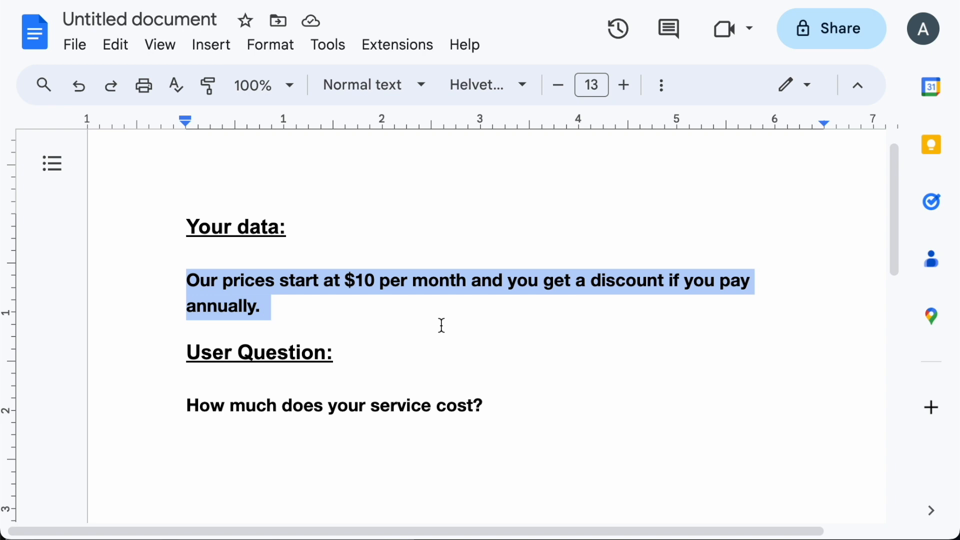
triple_click(442, 404)
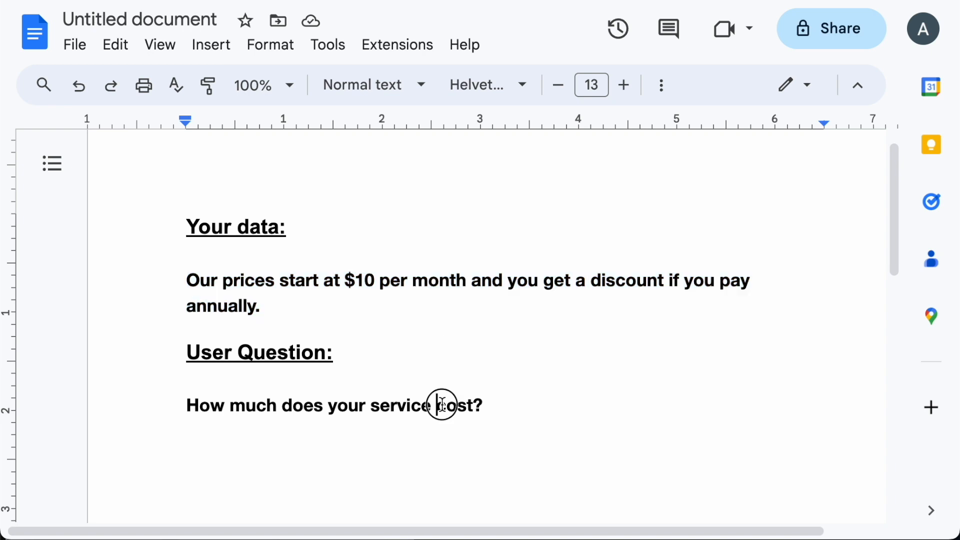
left_click(554, 416)
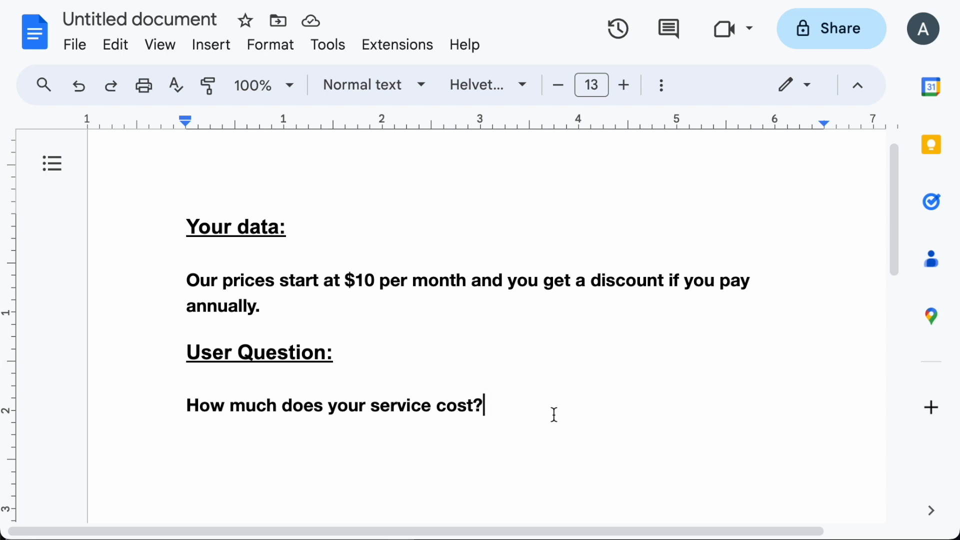
Step: Reselect the pricing paragraph, then select the whole example question line for copying
triple_click(526, 285)
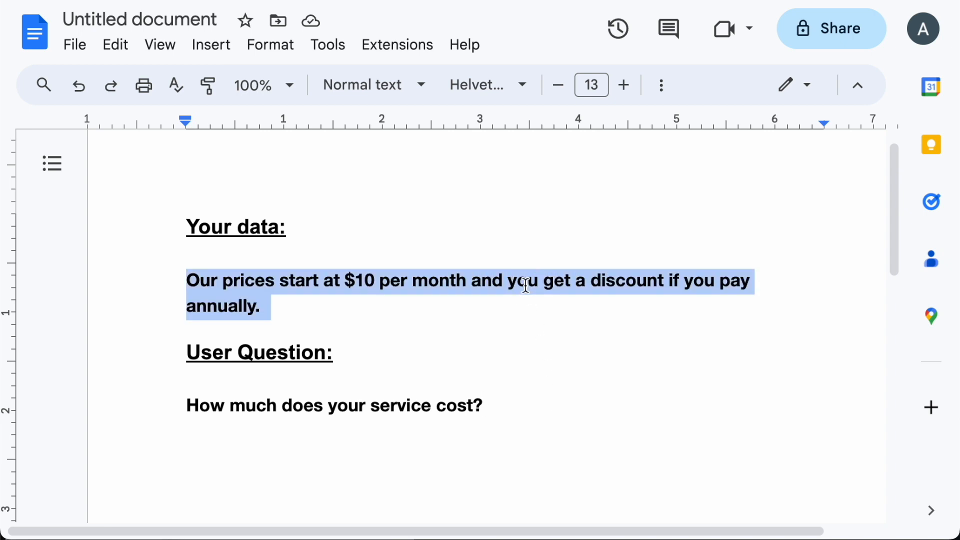
left_click(525, 285)
left_click_drag(484, 408, 349, 404)
left_click(349, 405)
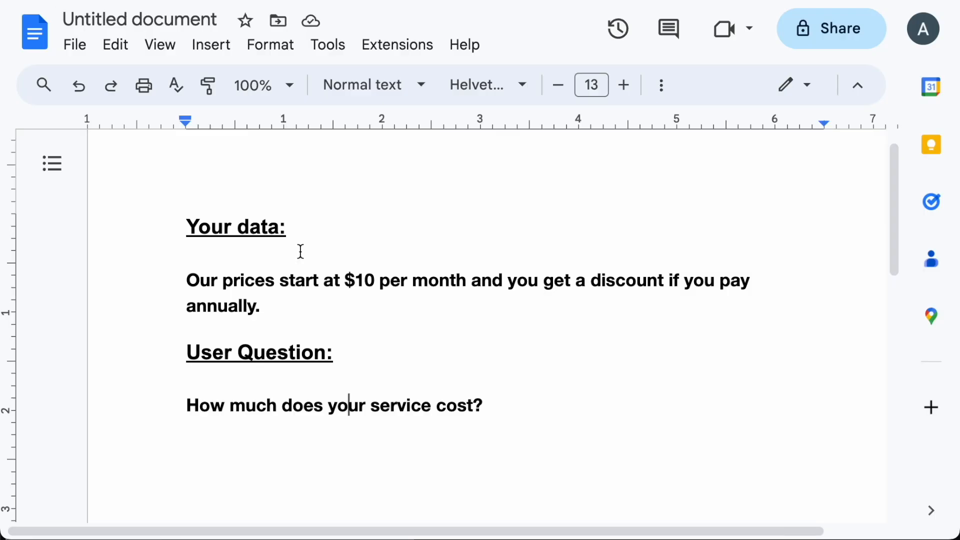
triple_click(267, 407)
key("super+c")
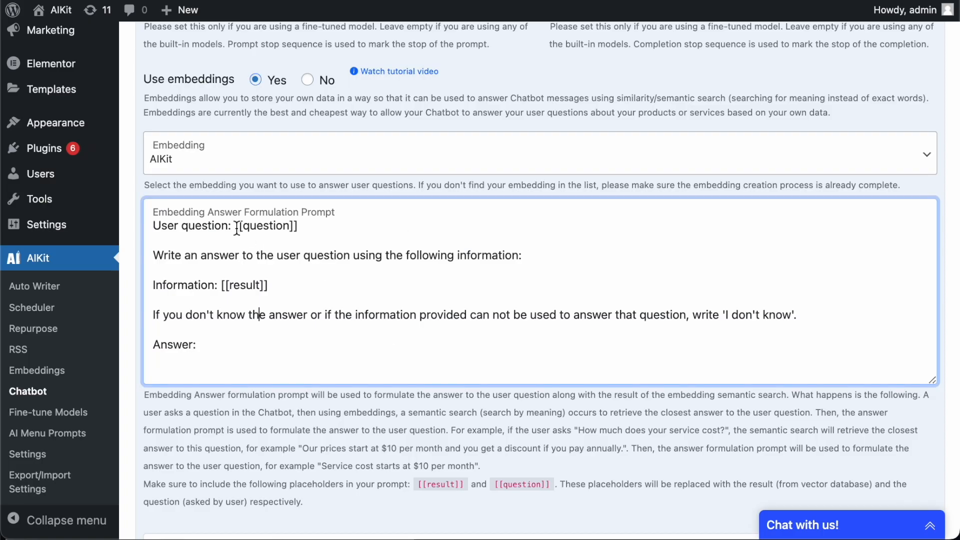
Step: Paste the example question over [[question]] and the pricing sentence over [[result]] in the answer prompt
left_click_drag(236, 225, 299, 226)
key("super+v")
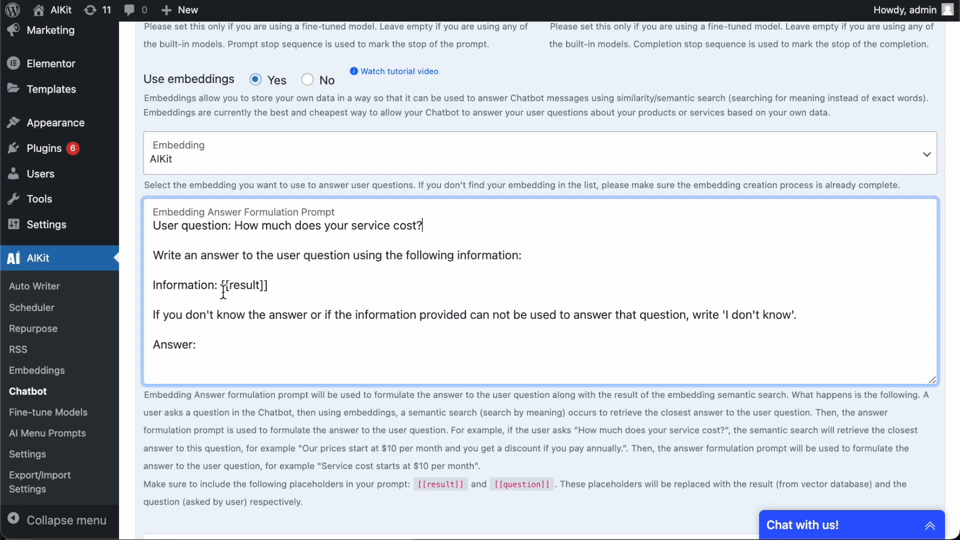
left_click_drag(223, 292, 270, 288)
type("Our prices start at $10 per month and you get a discount if you pay annually.")
Step: Review the filled-in prompt, including the 'I don't know' instruction and the Answer: line
left_click_drag(788, 349, 383, 227)
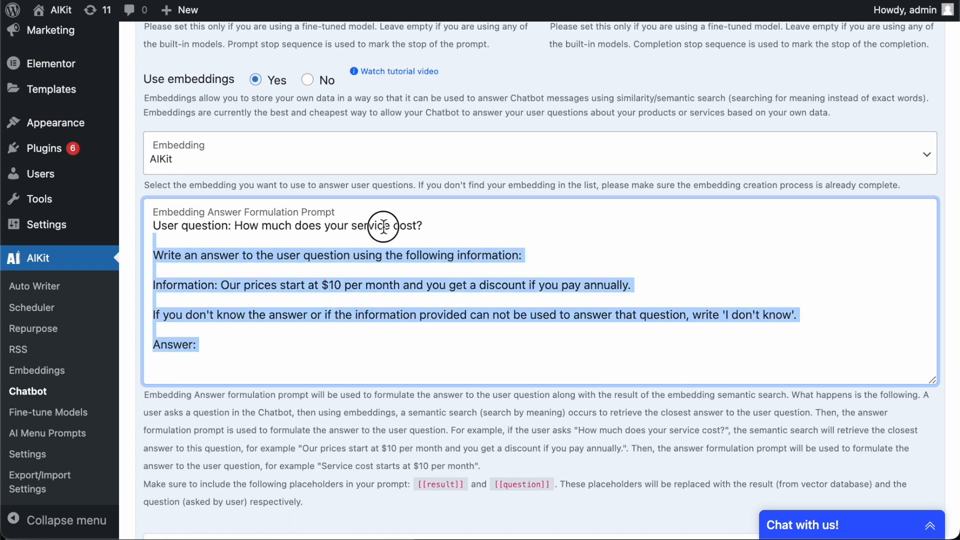
left_click(480, 364)
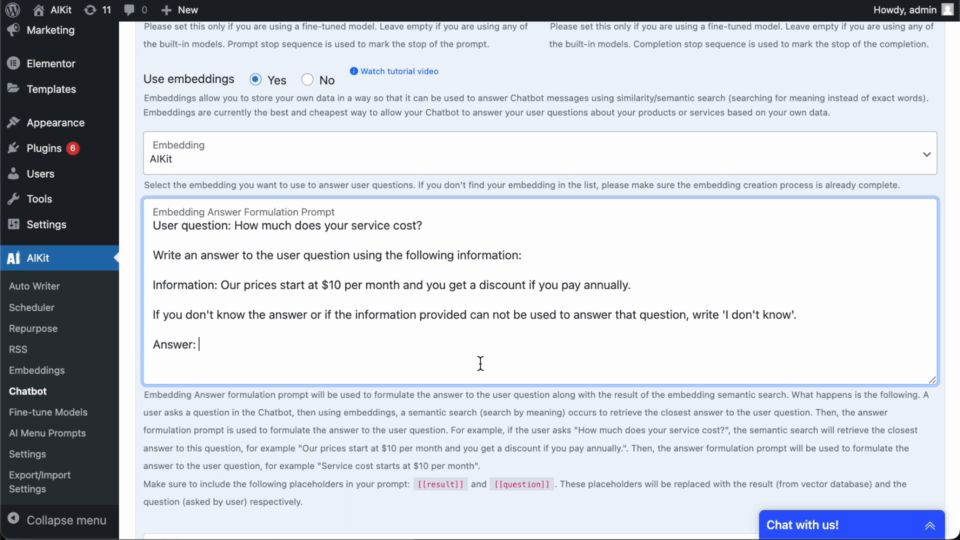
left_click_drag(803, 318, 680, 316)
left_click(750, 317)
left_click_drag(548, 350, 145, 214)
left_click(295, 369)
left_click(300, 370)
Step: Undo the examples to restore the placeholders, save the chatbot settings, and expand the chat window
key("ctrl+z")
key("ctrl+z")
key("ctrl+z")
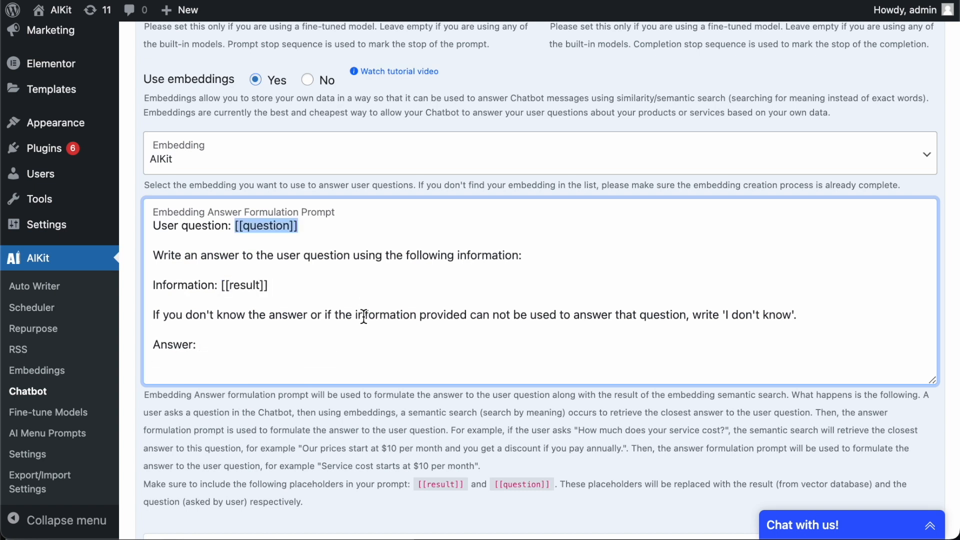
left_click(363, 315)
scroll(360, 315, "down", 9)
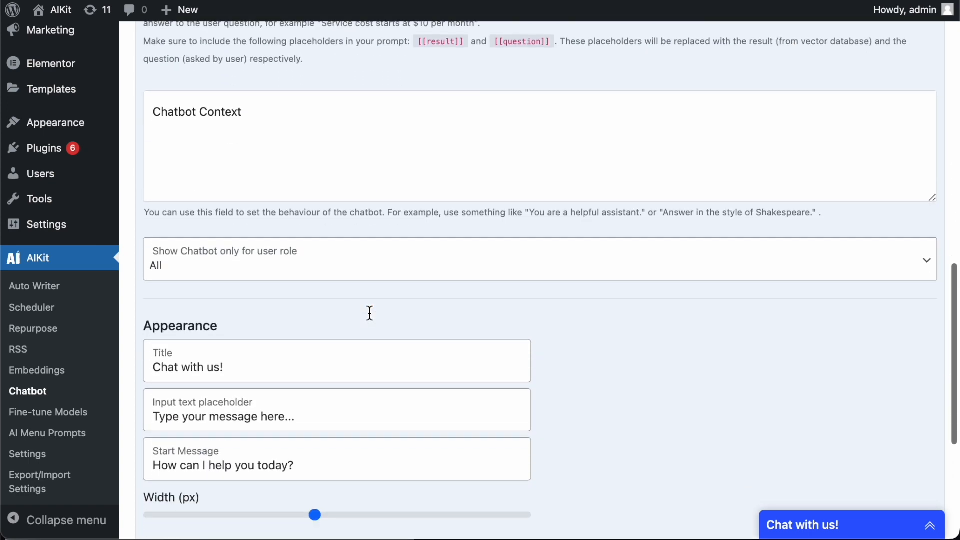
scroll(370, 313, "down", 5)
left_click(163, 469)
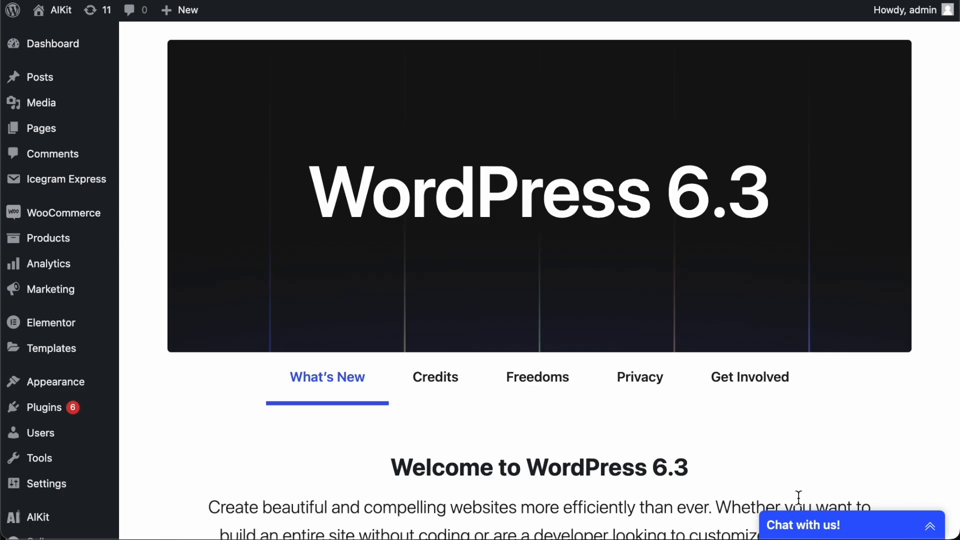
left_click(825, 525)
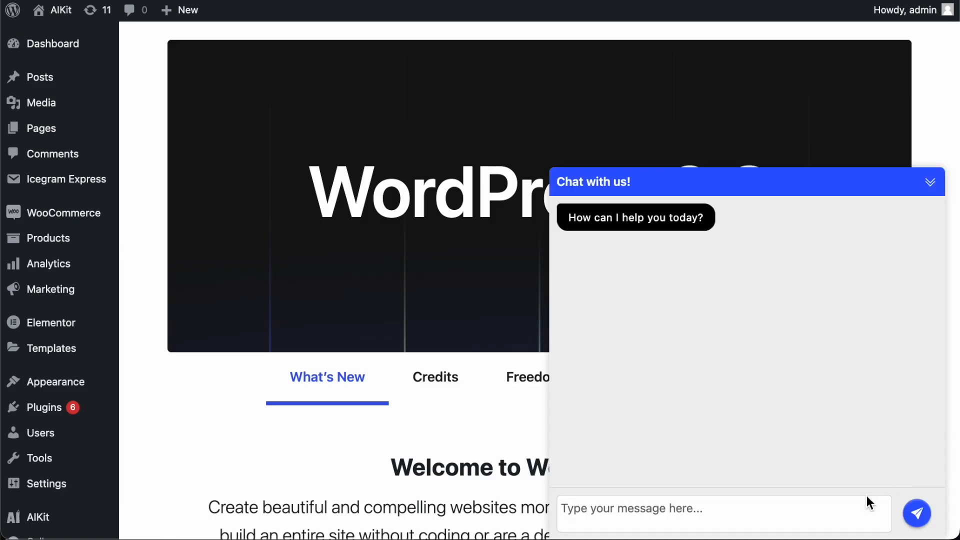
Step: Ask the chatbot 'What is AIKit?' and highlight its reply describing the AIKit plugin
left_click(806, 513)
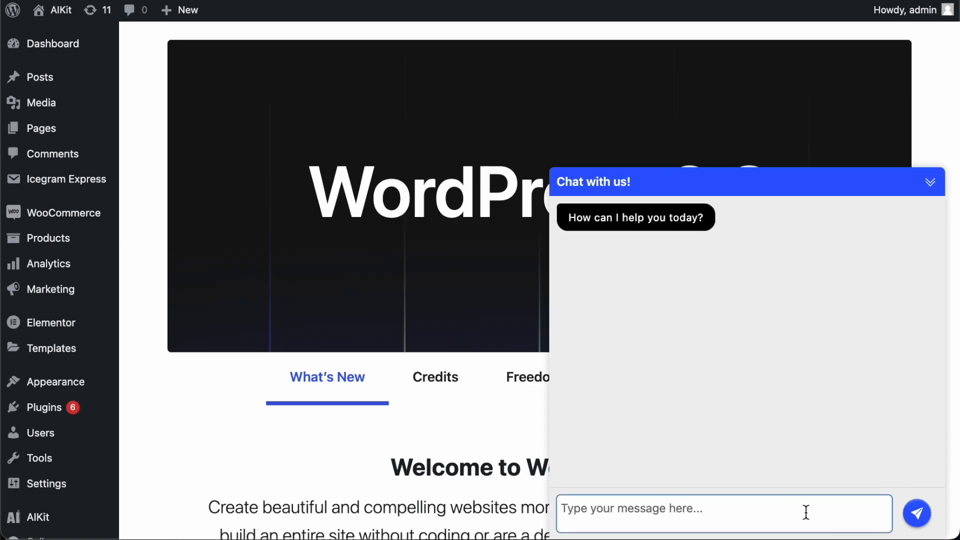
type("What i")
type("s AIKit?")
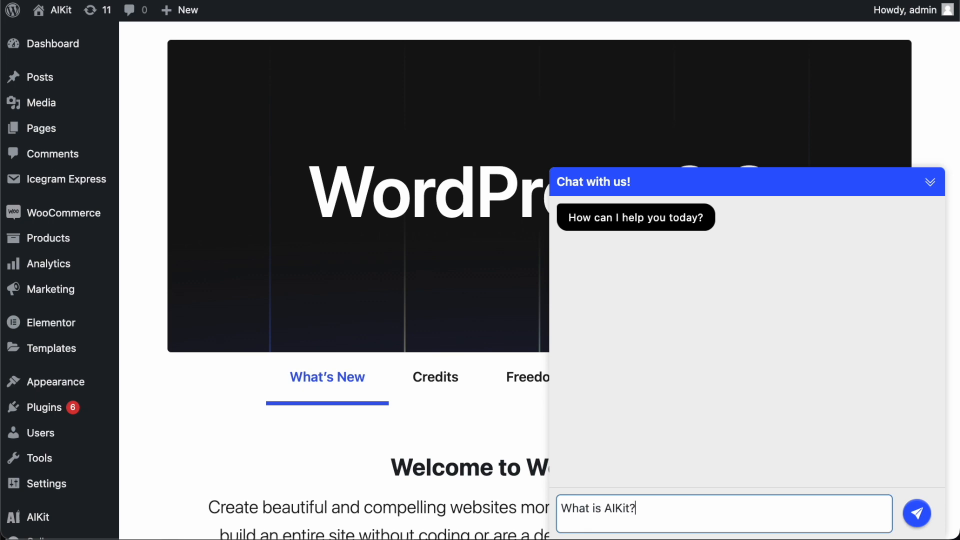
key("Return")
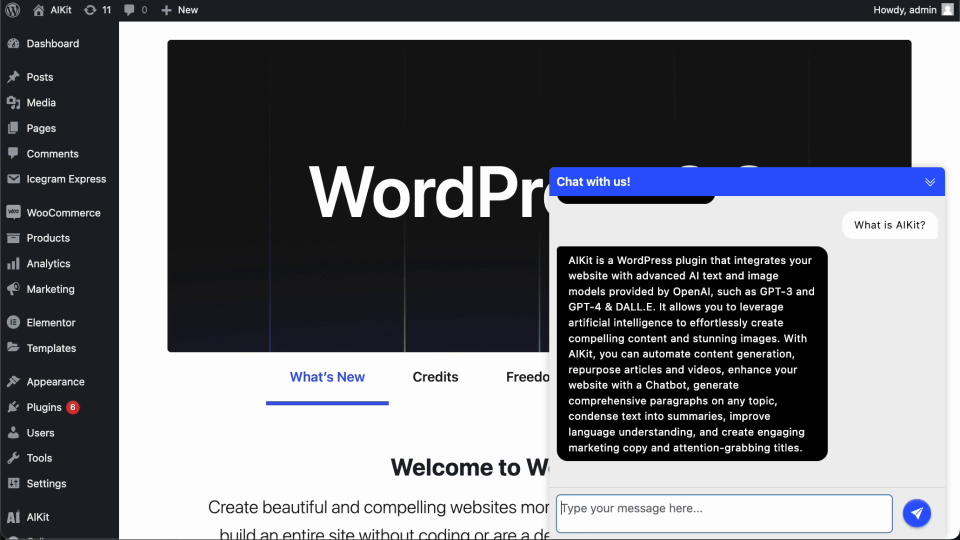
triple_click(666, 277)
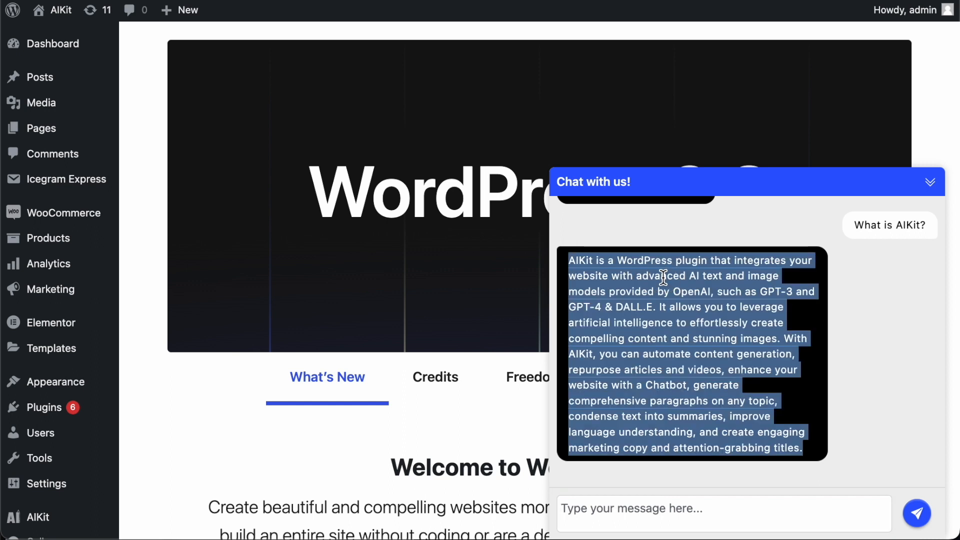
left_click(663, 379)
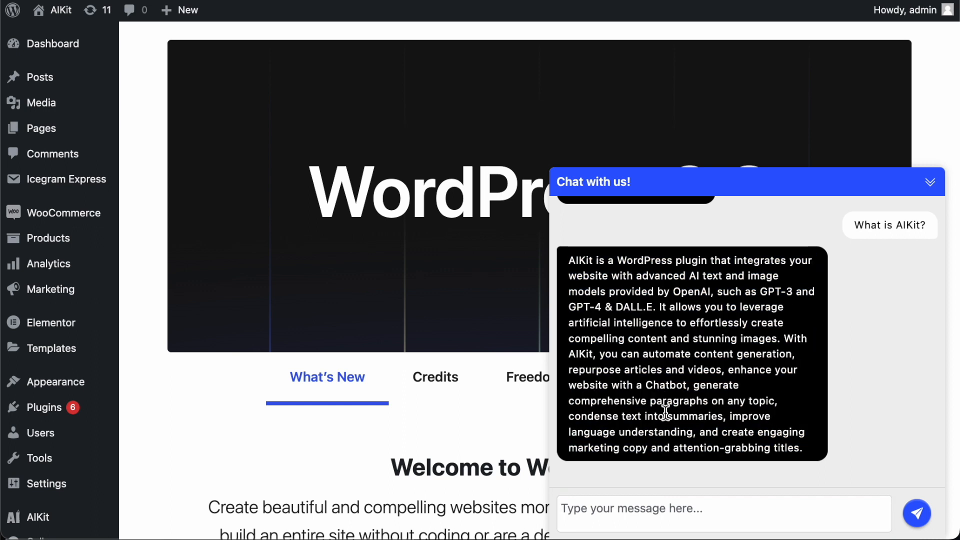